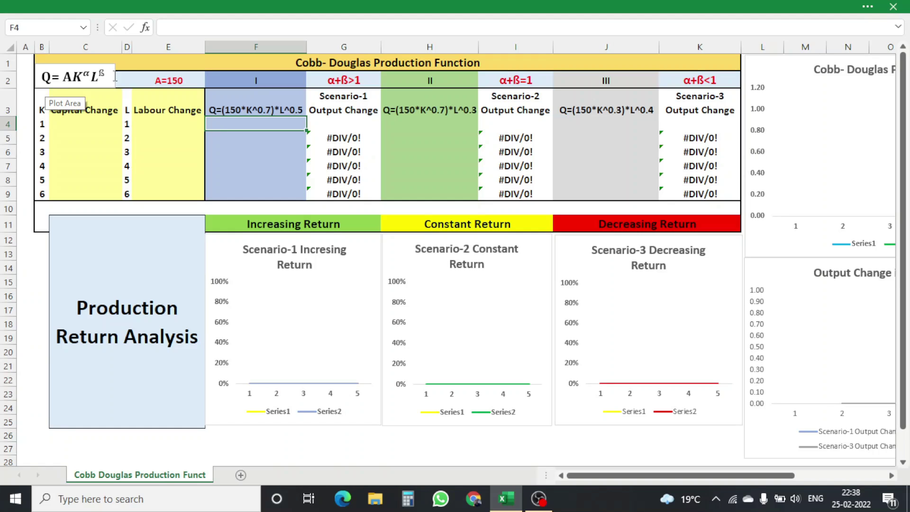
Review the A constant, the K and L headings, and the formulas and α+ß conditions of the three production scenarios.
click(140, 82)
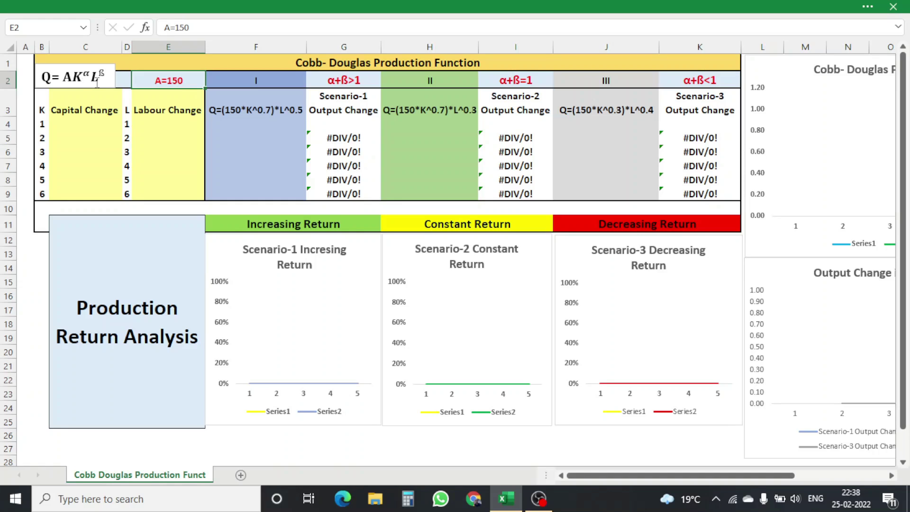
click(43, 109)
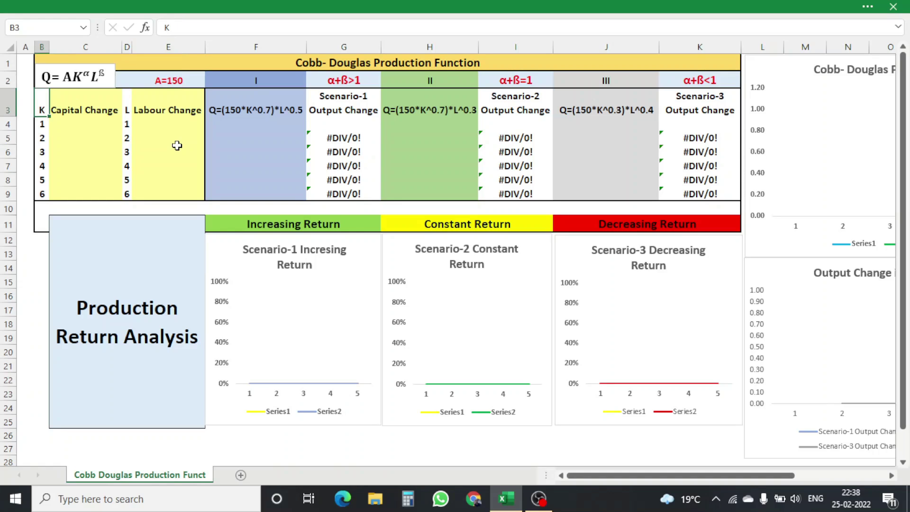
click(127, 111)
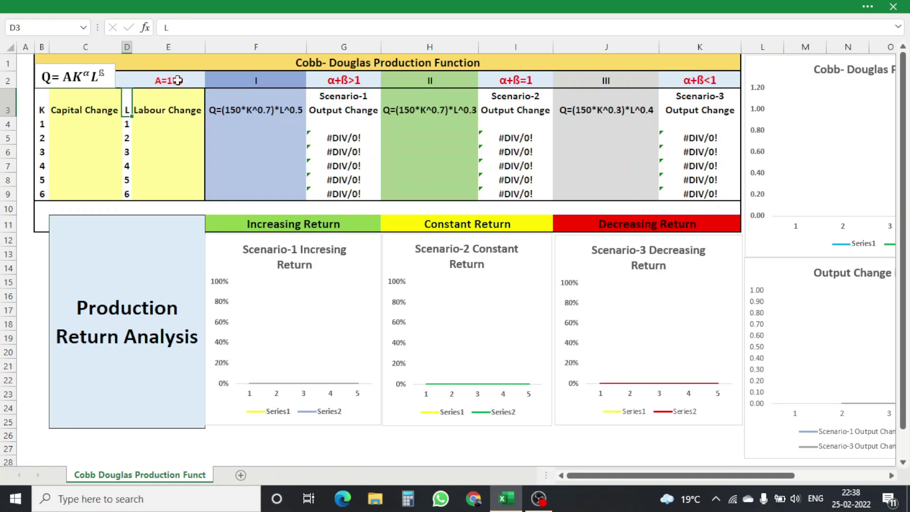
click(349, 101)
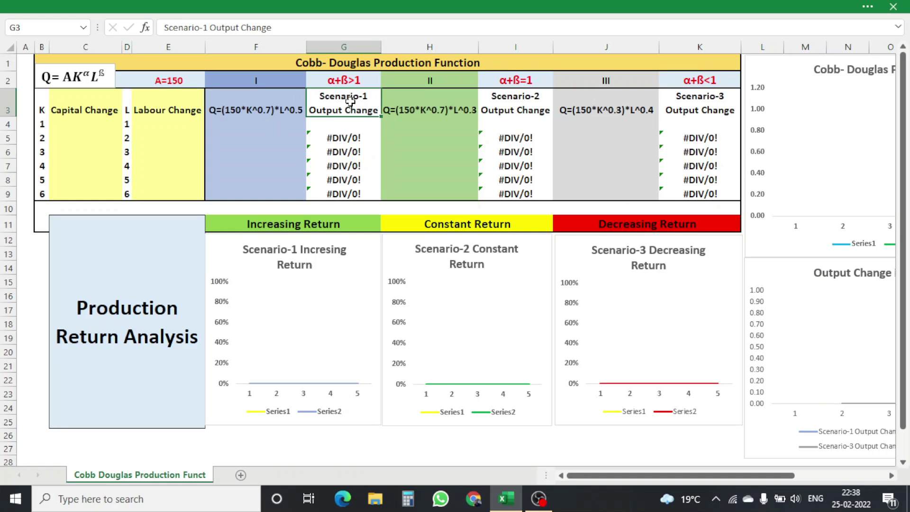
click(339, 80)
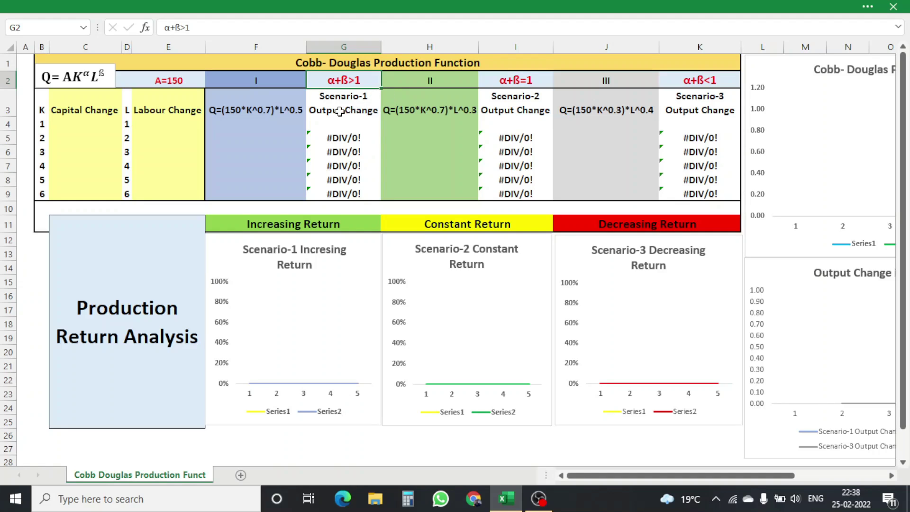
click(269, 112)
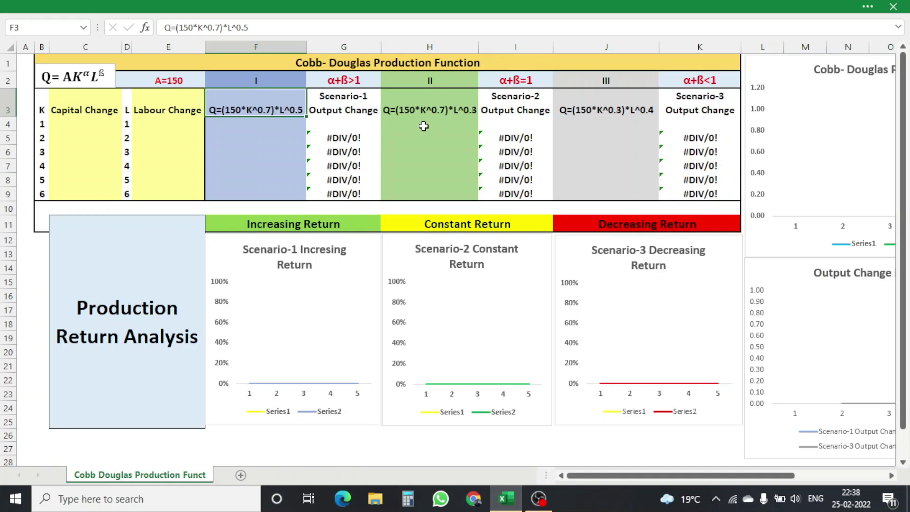
click(526, 79)
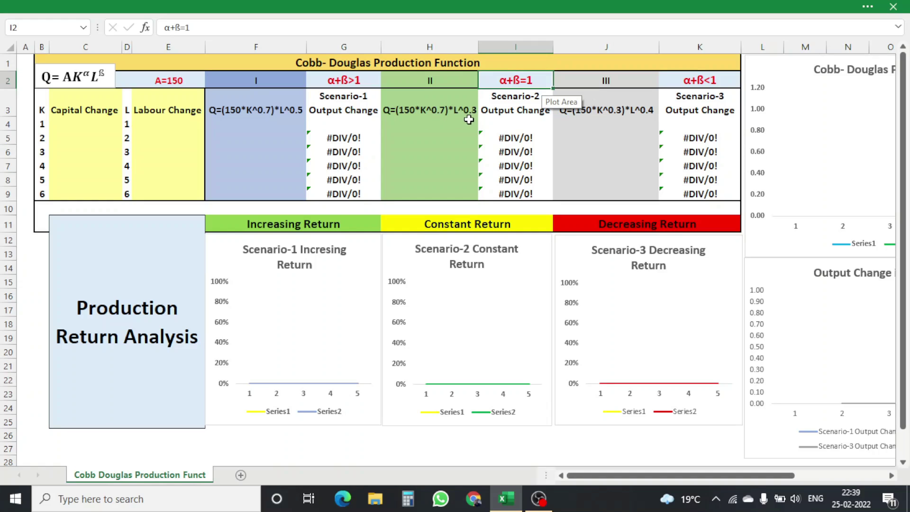
click(718, 82)
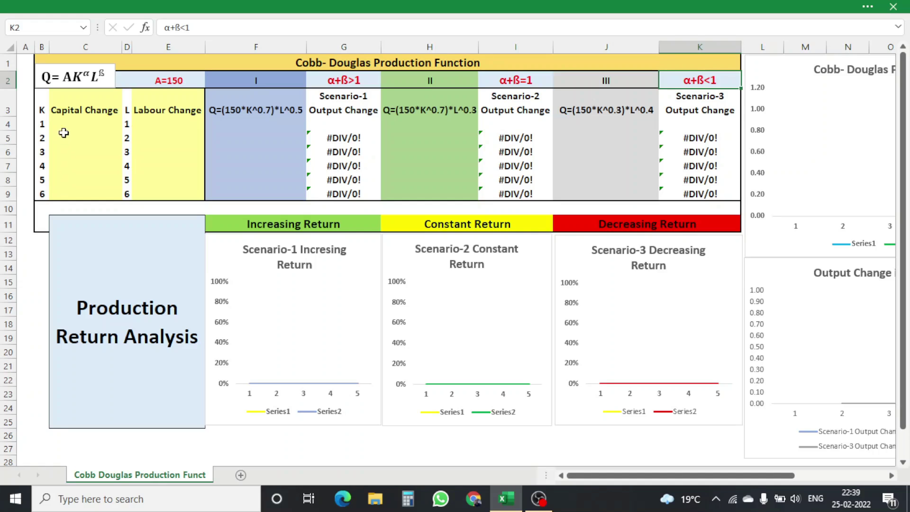
Review the capital (K) and labour (L) input values in rows 4 to 9.
click(41, 124)
click(42, 139)
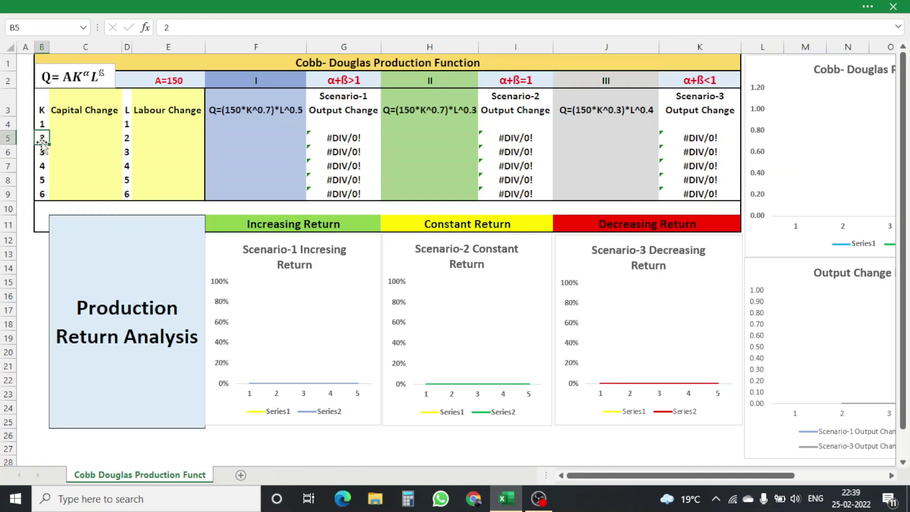
click(41, 154)
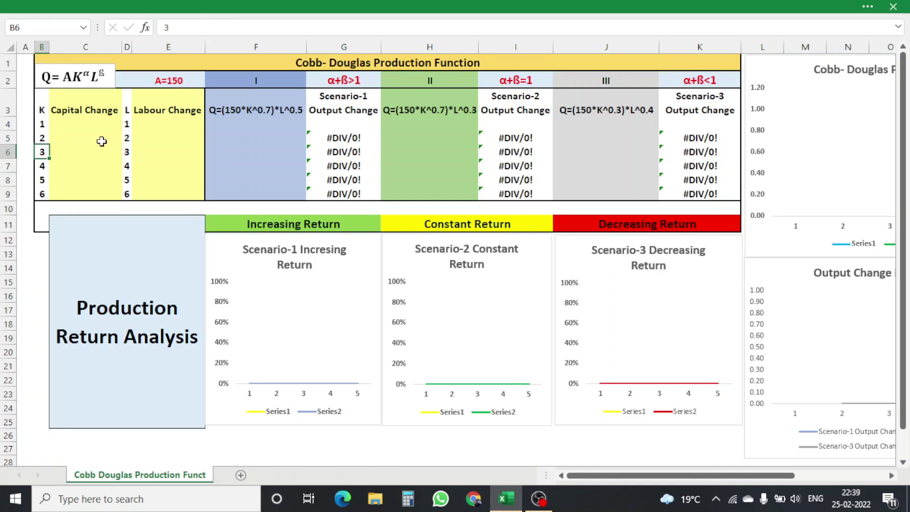
click(43, 125)
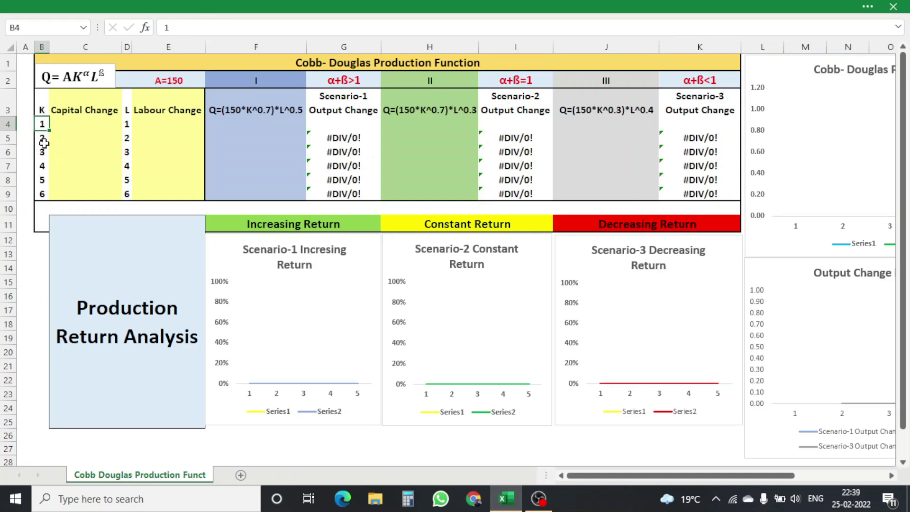
click(43, 140)
click(44, 151)
click(42, 166)
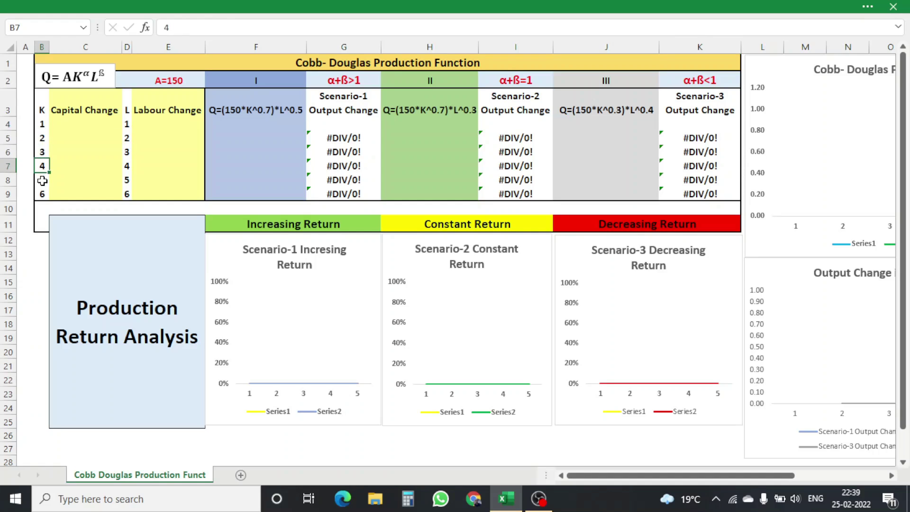
click(42, 180)
click(42, 193)
click(43, 139)
click(43, 153)
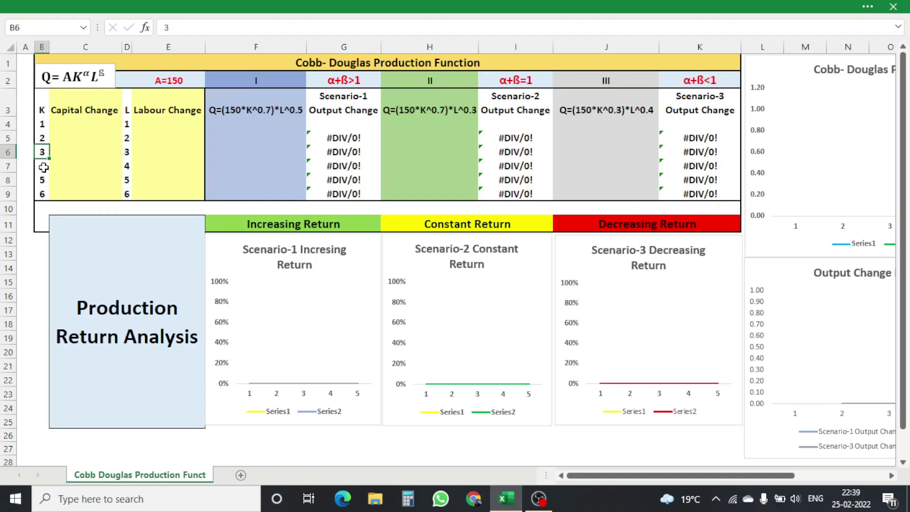
click(43, 166)
click(44, 179)
click(42, 193)
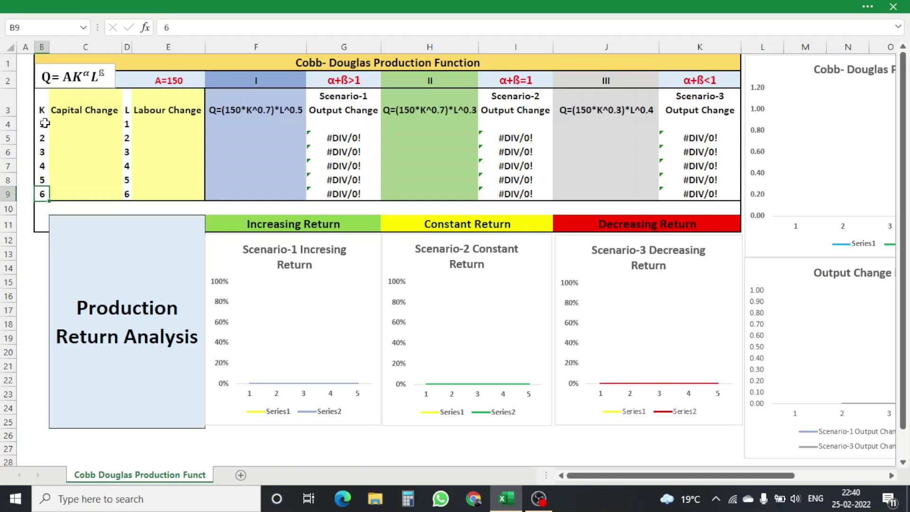
click(44, 152)
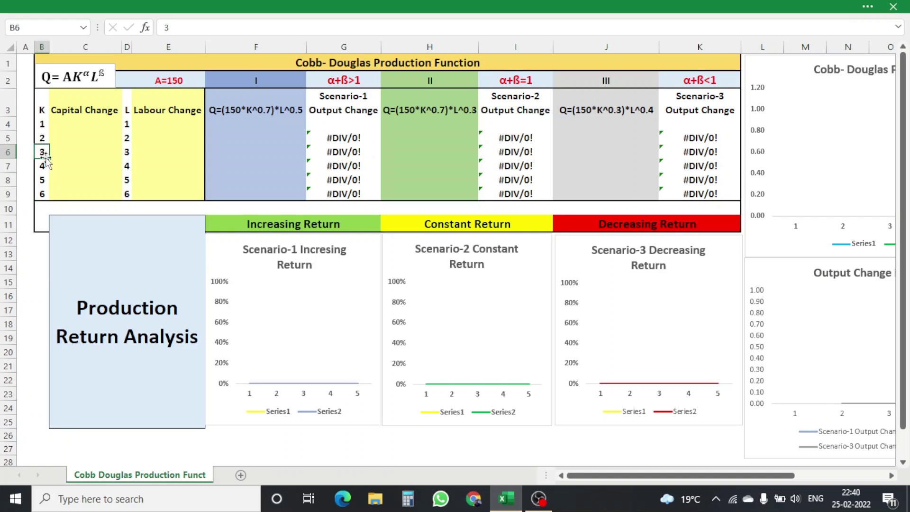
click(126, 124)
click(127, 137)
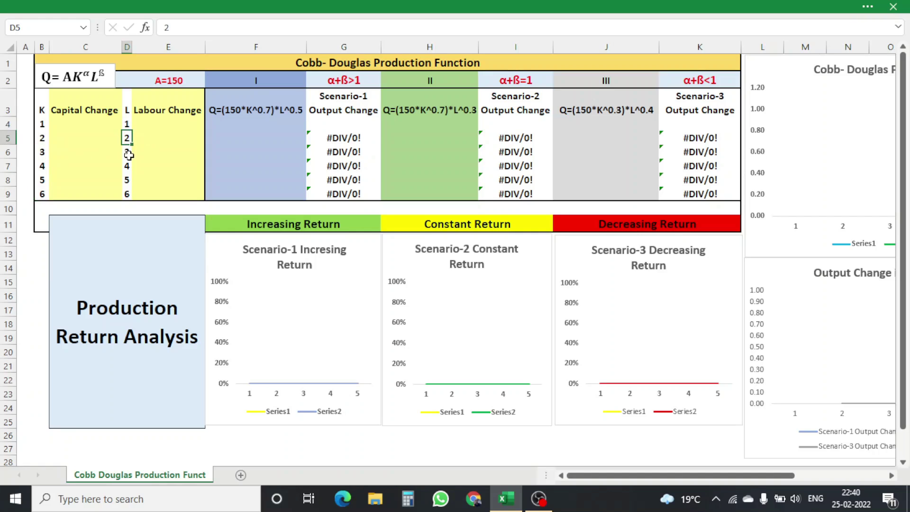
click(128, 164)
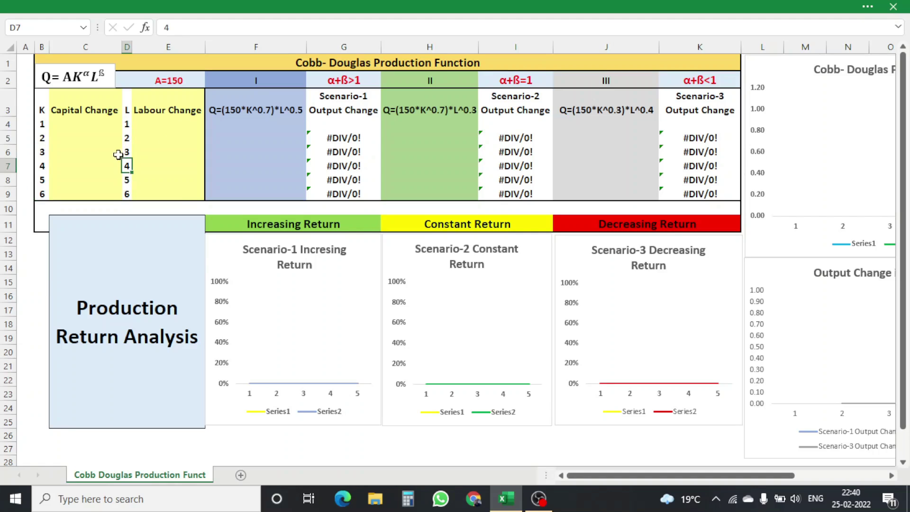
Enter the formula =(B5-B4)/B4 in cell C5 to calculate the first capital change.
click(59, 127)
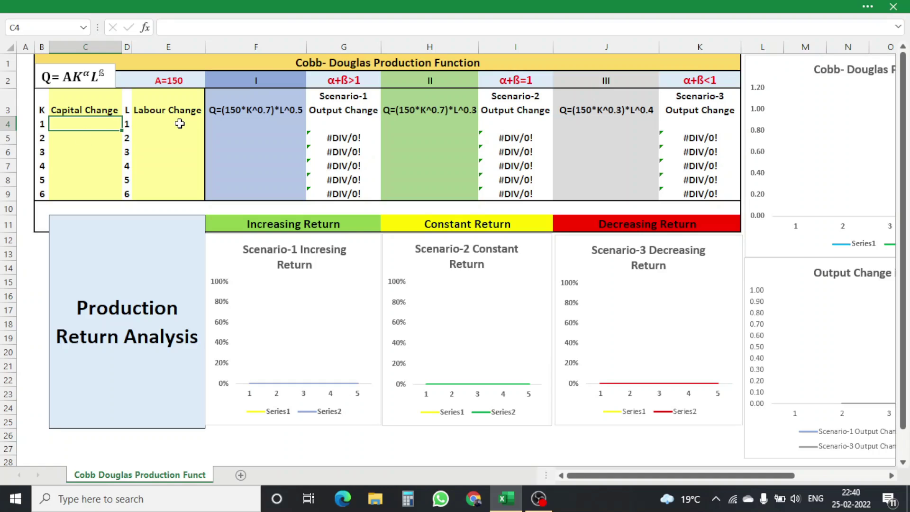
click(93, 139)
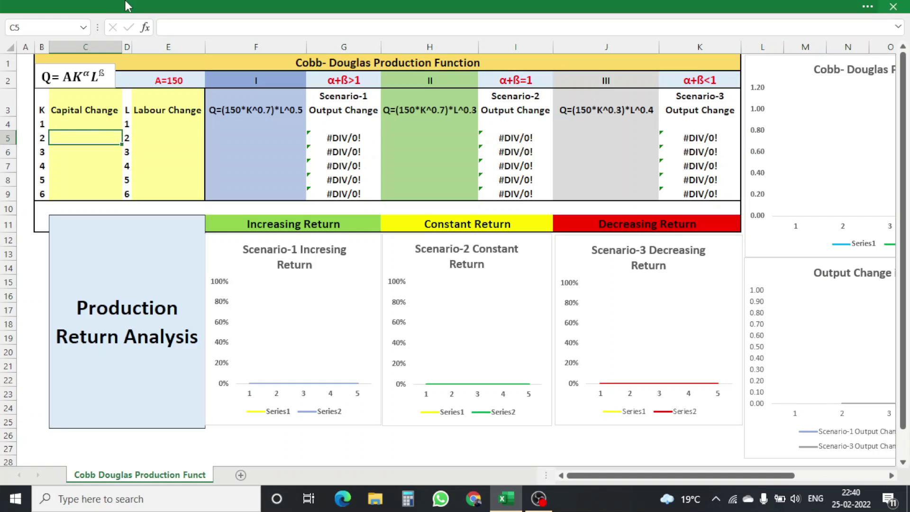
text(=)
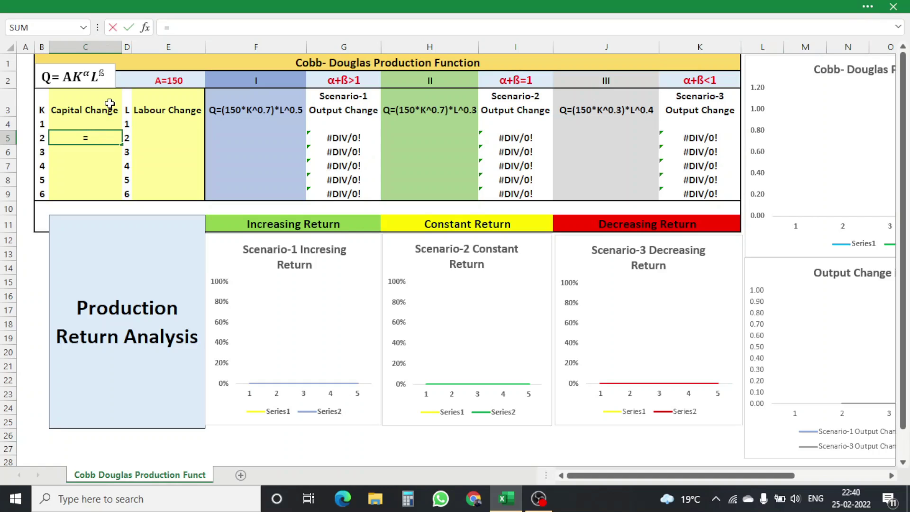
click(41, 138)
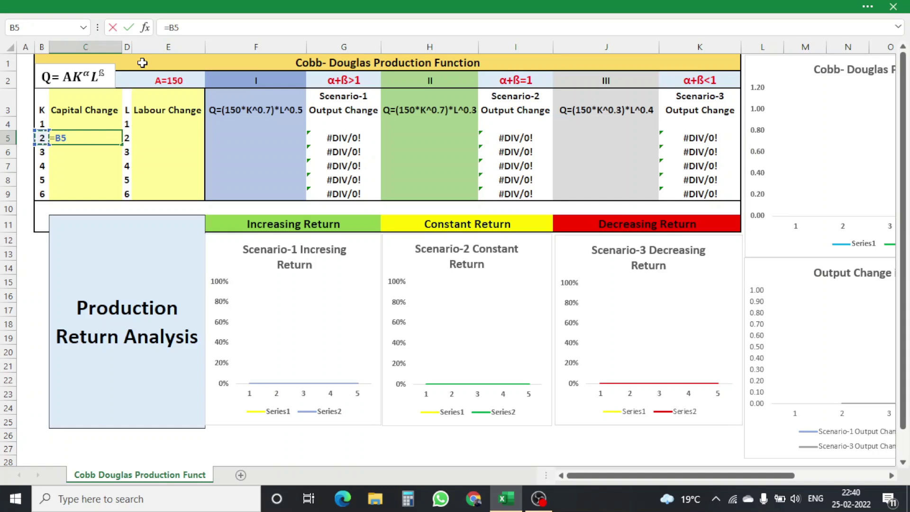
text(-)
click(41, 123)
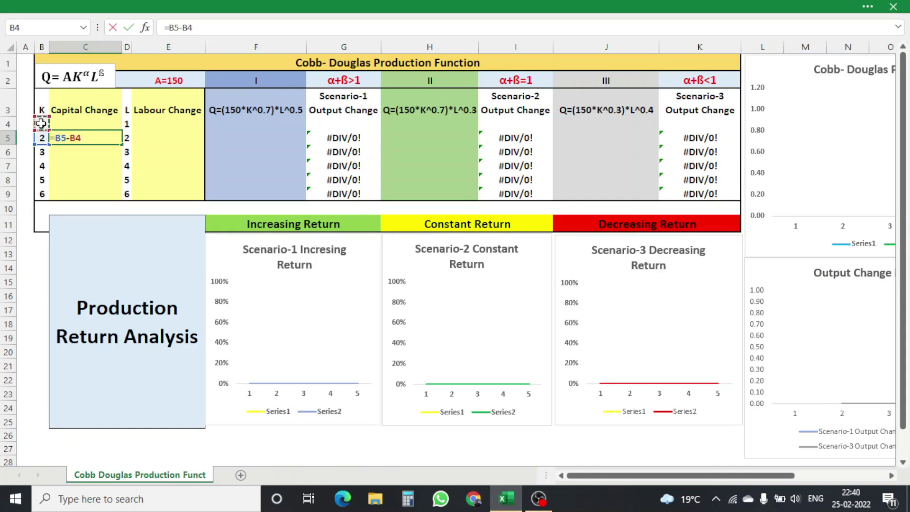
text())
click(58, 137)
text(()
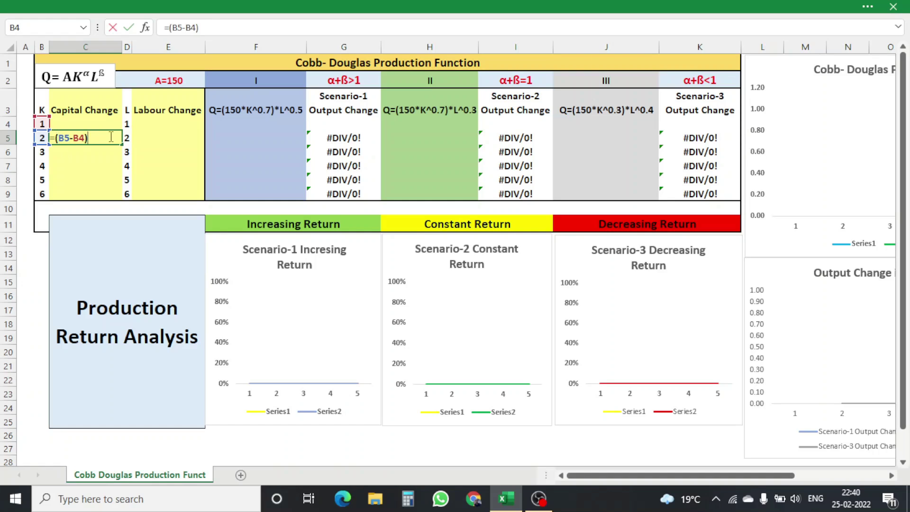
text(/)
click(40, 123)
key(Return)
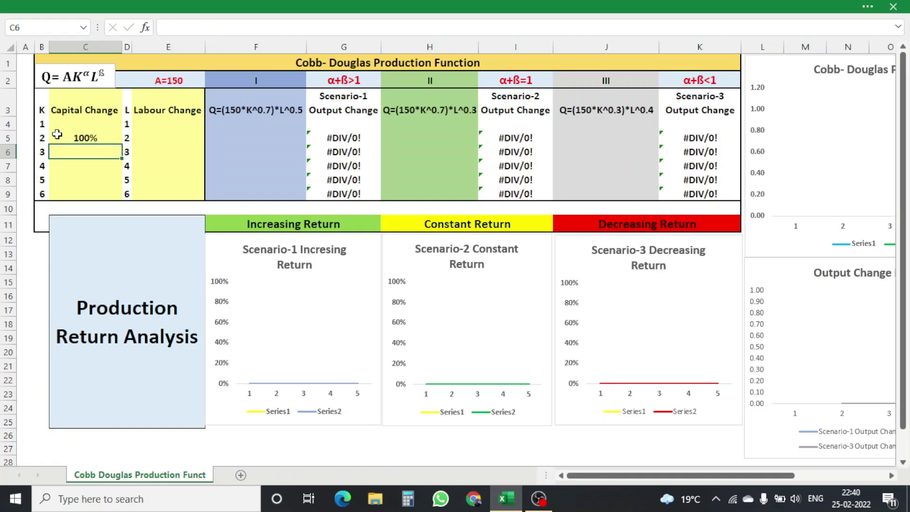
click(79, 136)
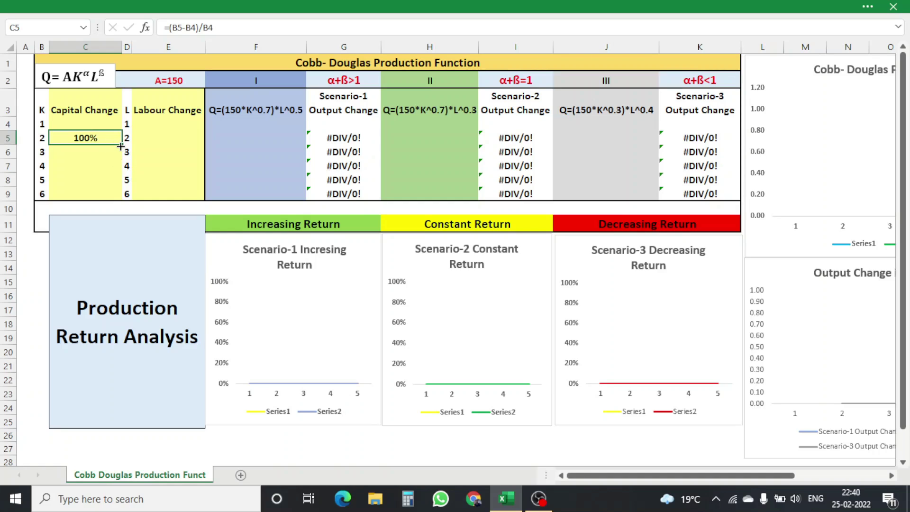
mouse_move(121, 148)
mouse_down()
mouse_move(120, 192)
mouse_move(95, 138)
mouse_move(109, 137)
mouse_up()
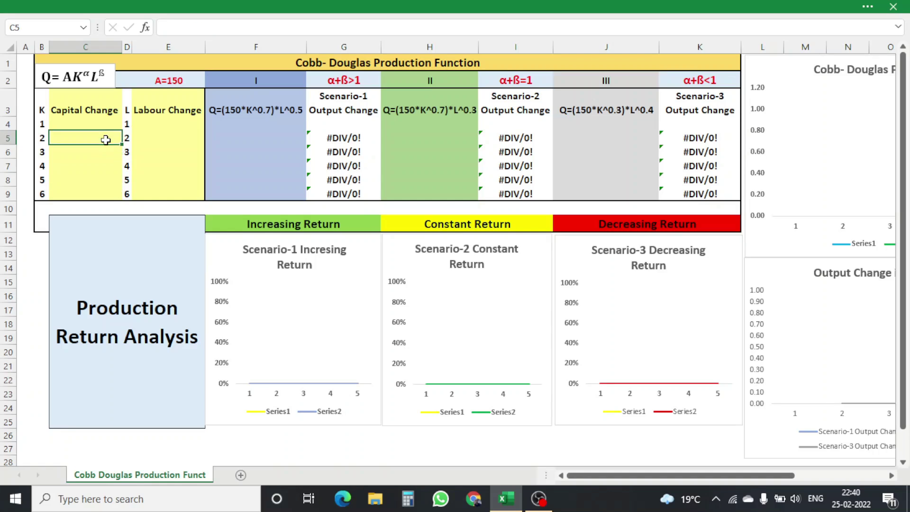
key(ctrl+z)
Copy the capital change formula from C5 and paste only the formula into C6:C9.
right_click(106, 139)
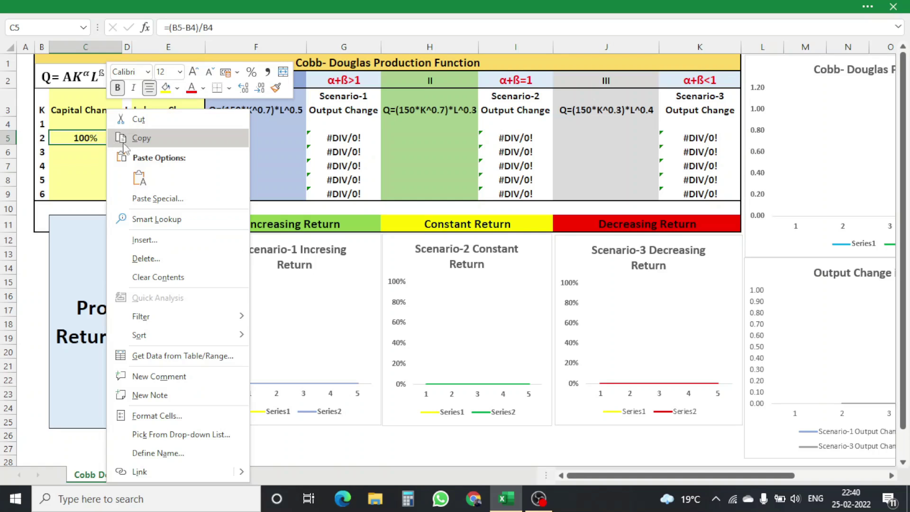
click(142, 138)
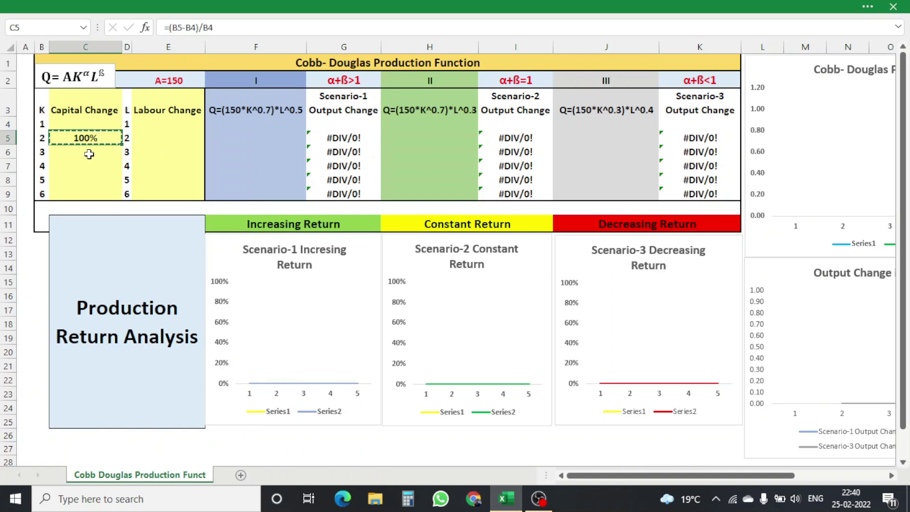
drag(85, 139, 88, 192)
right_click(88, 192)
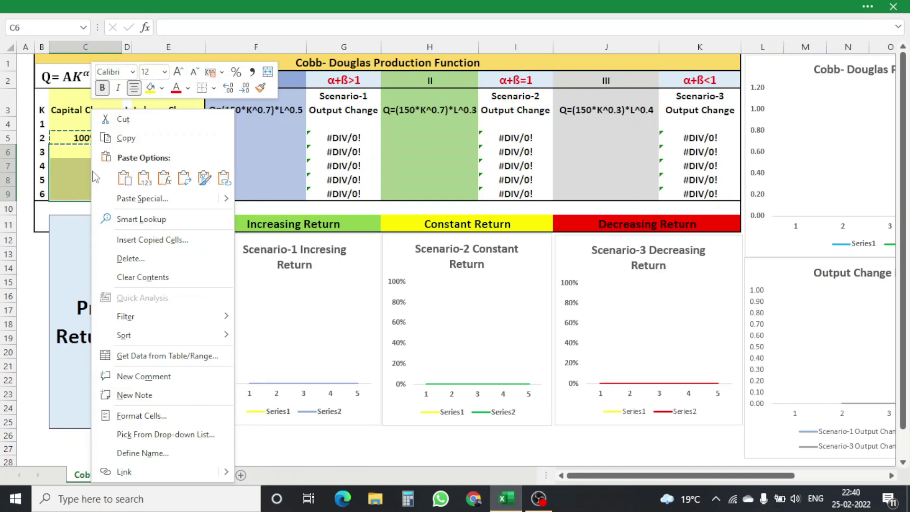
click(164, 178)
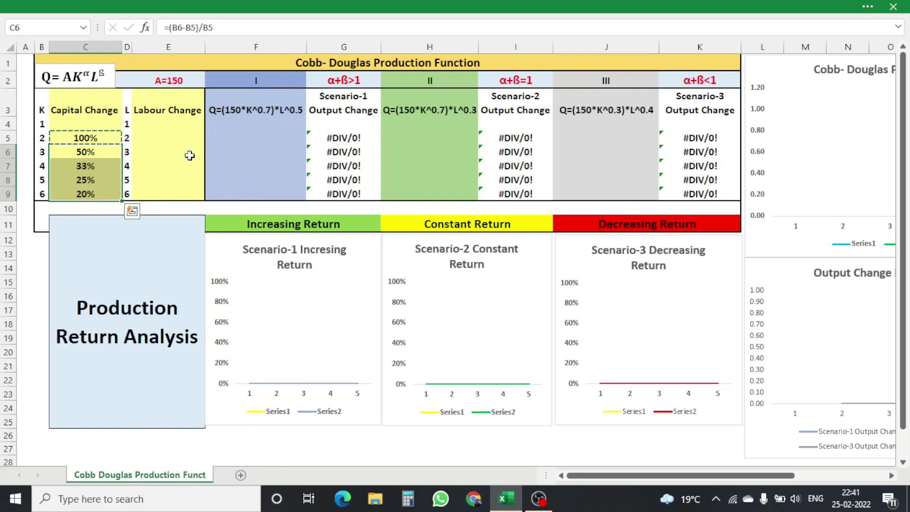
Check the formulas and percentages in the Capital Change column from C5 to C9.
click(239, 151)
click(83, 152)
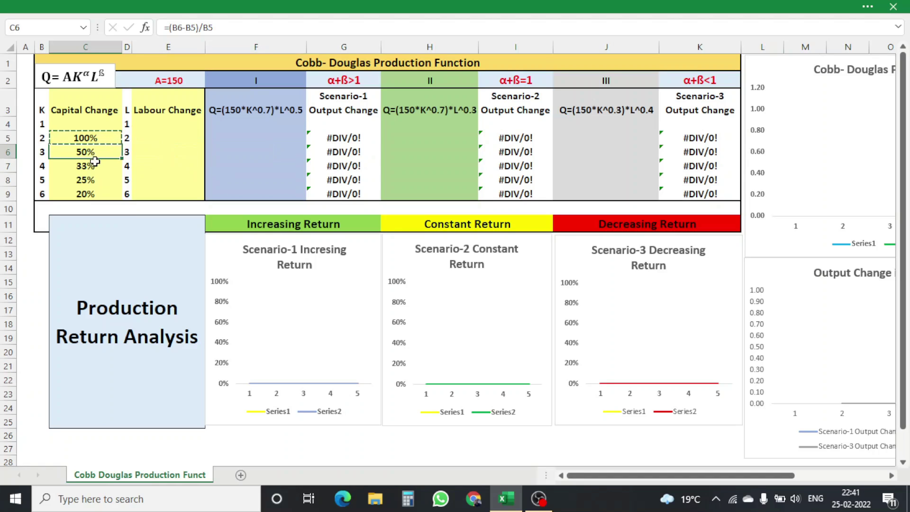
click(91, 167)
click(93, 180)
key(Down)
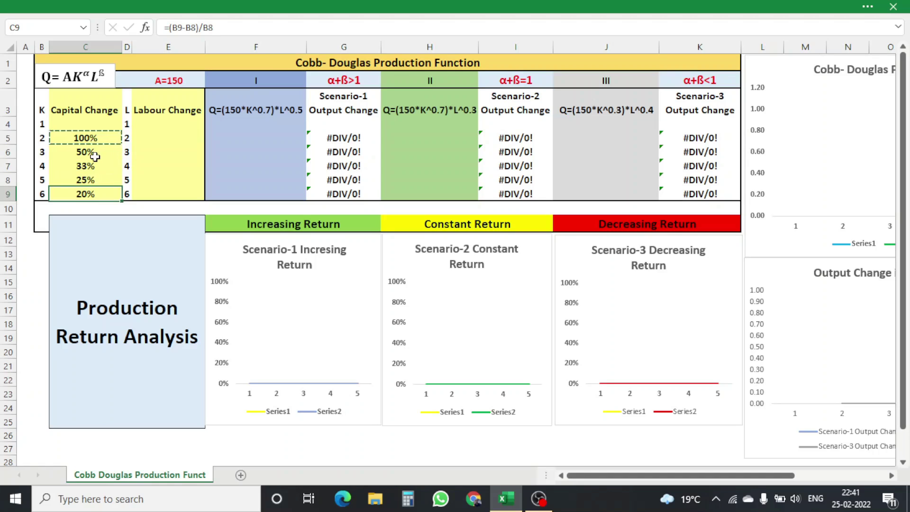
click(100, 183)
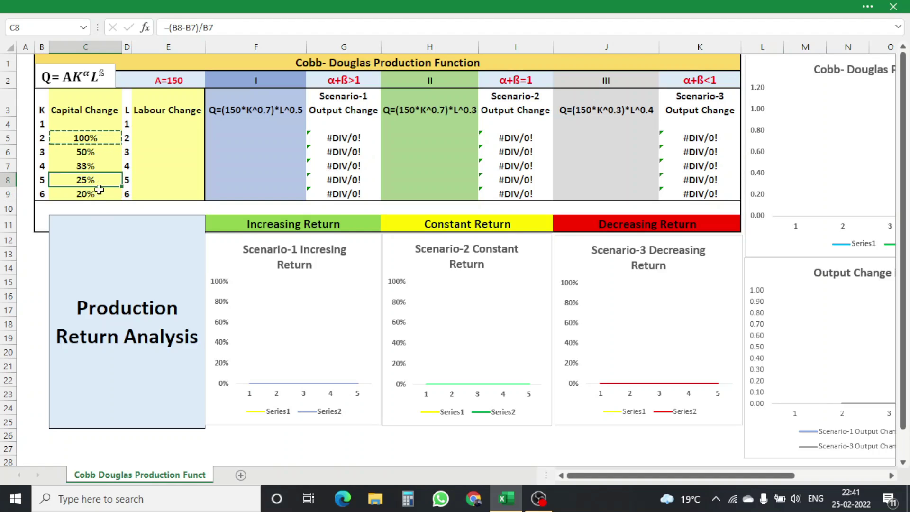
click(103, 138)
click(101, 152)
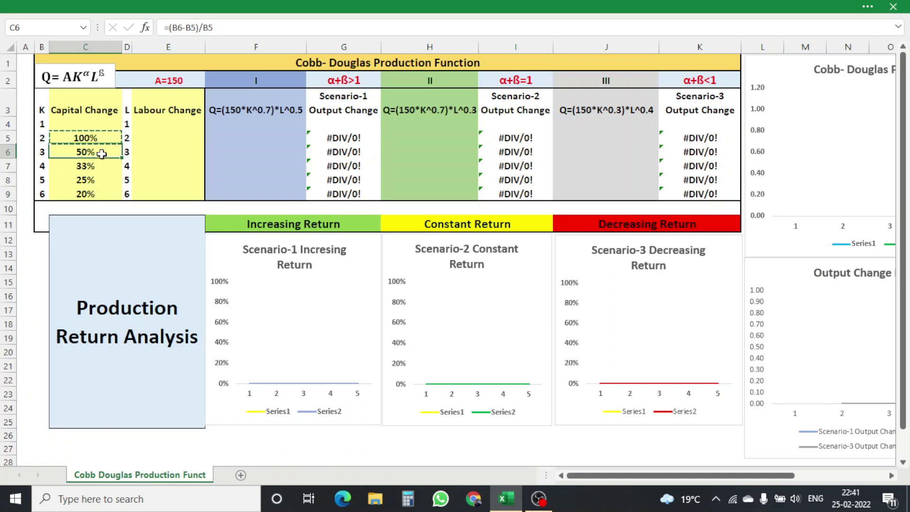
click(100, 169)
click(99, 181)
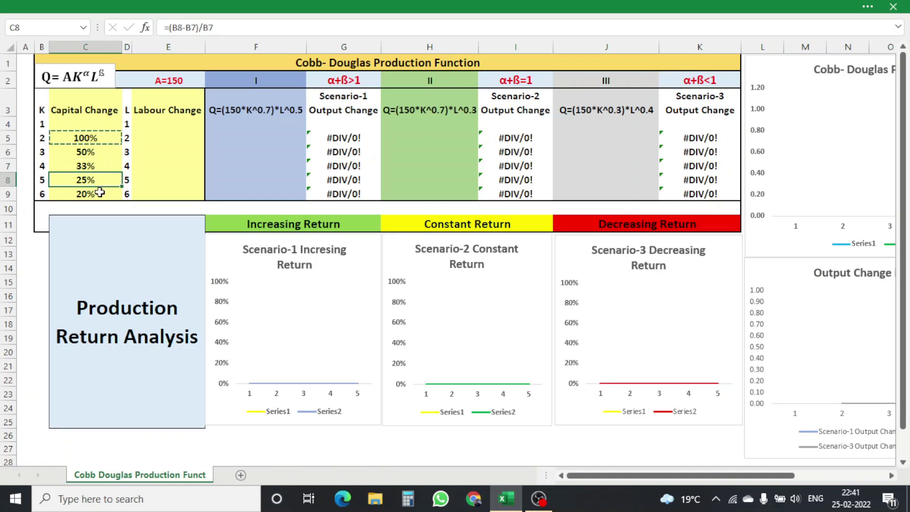
Enter the formula =(D5-D4)/D4 in cell E5 to calculate the first labour change.
click(112, 191)
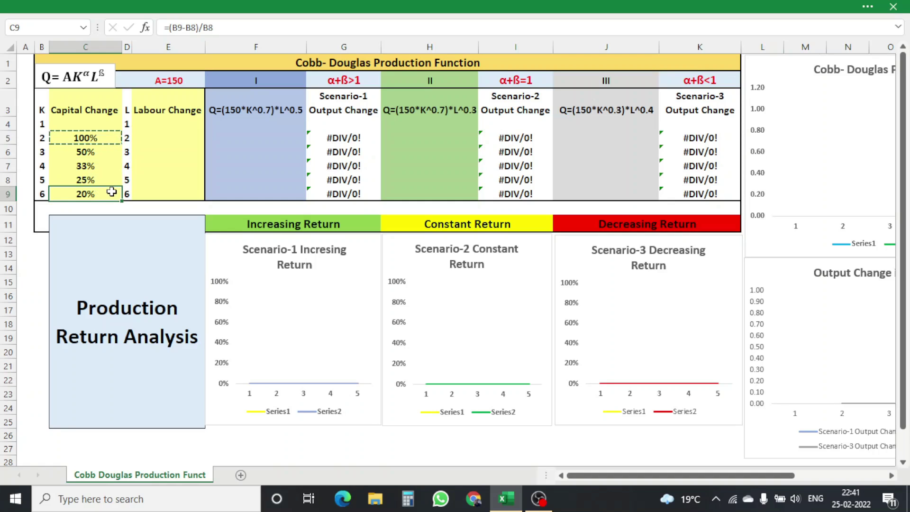
click(155, 137)
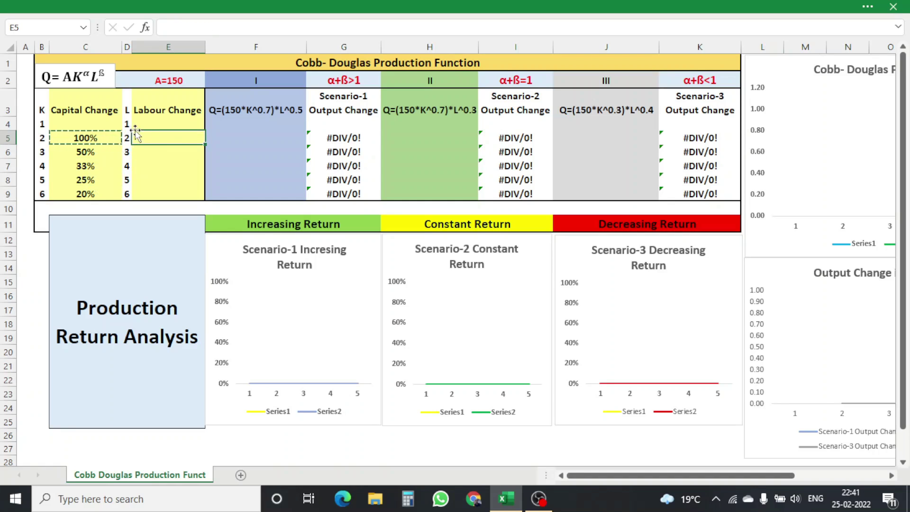
click(104, 138)
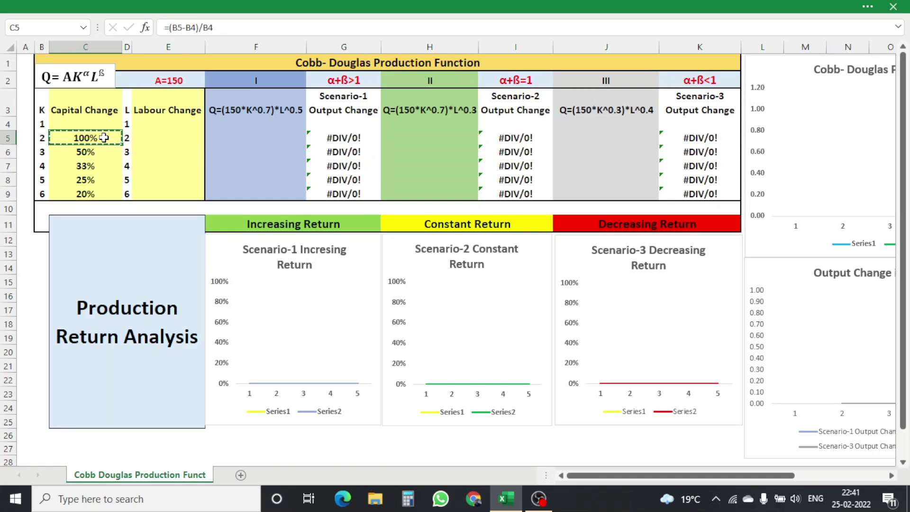
click(152, 137)
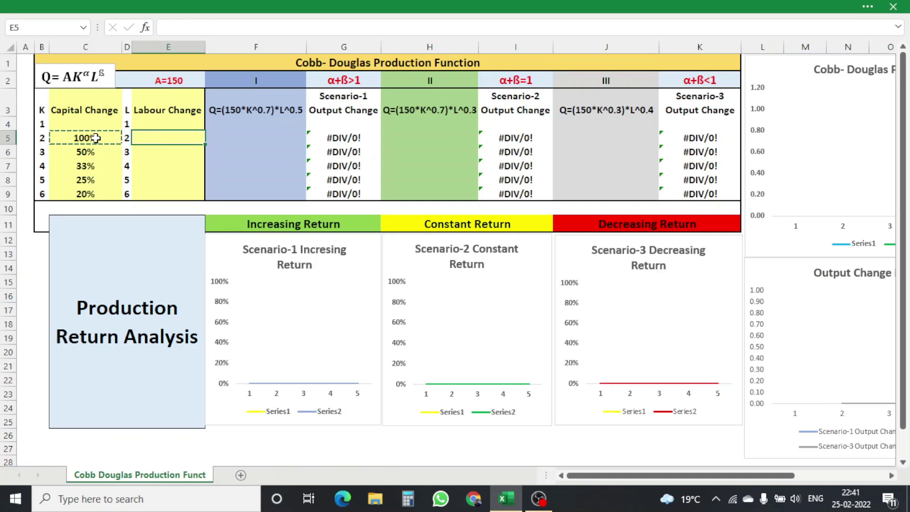
text(=)
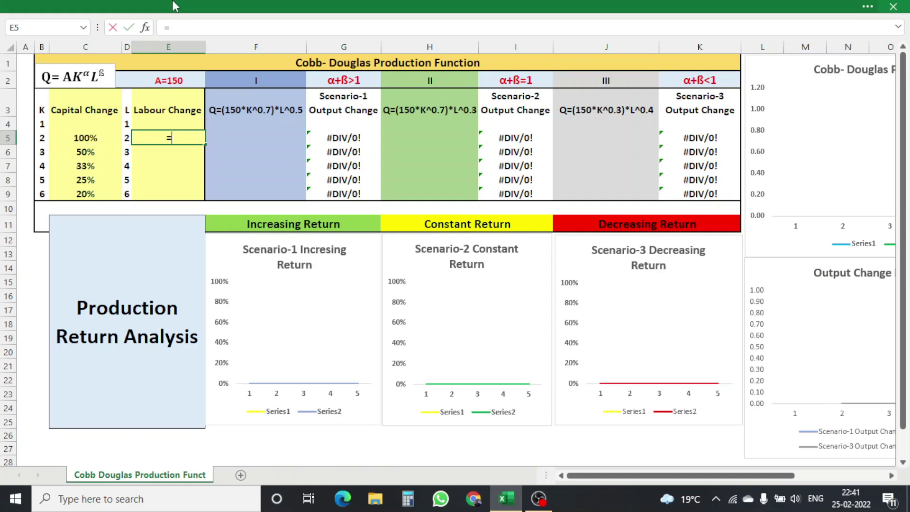
click(125, 137)
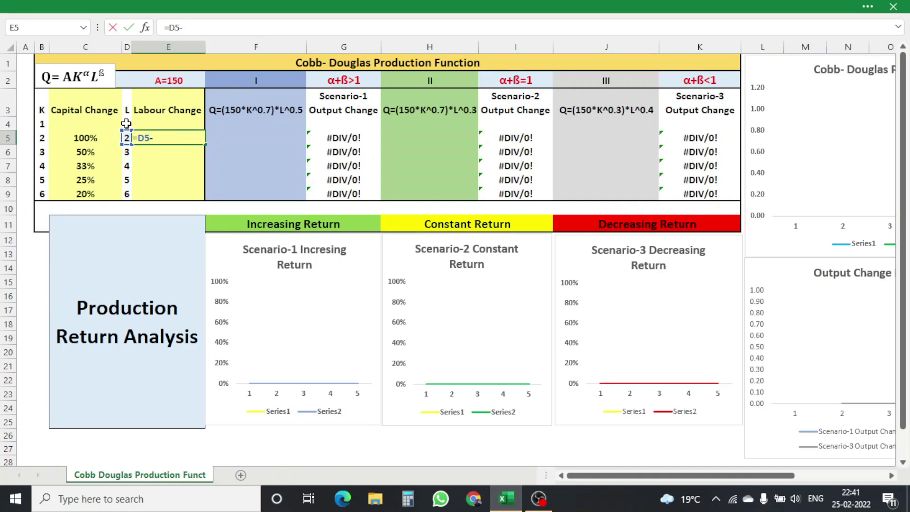
click(126, 123)
click(139, 138)
text(()
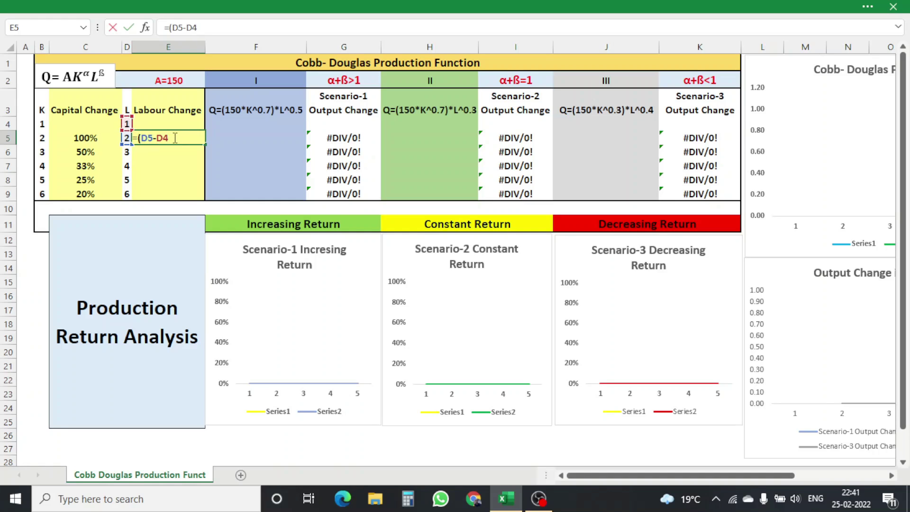
text()/)
click(126, 124)
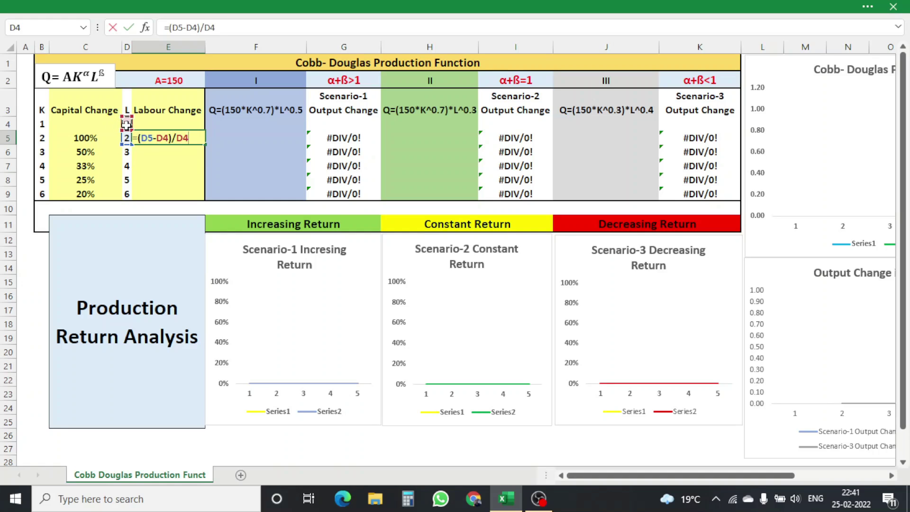
key(Return)
Copy the labour change formula from E5 and paste only the formula into E6:E9.
click(172, 136)
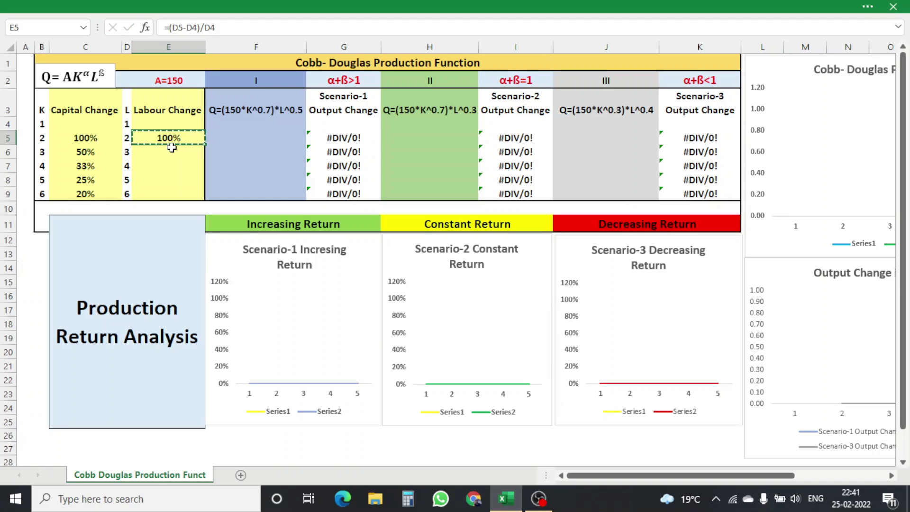
drag(171, 147, 170, 190)
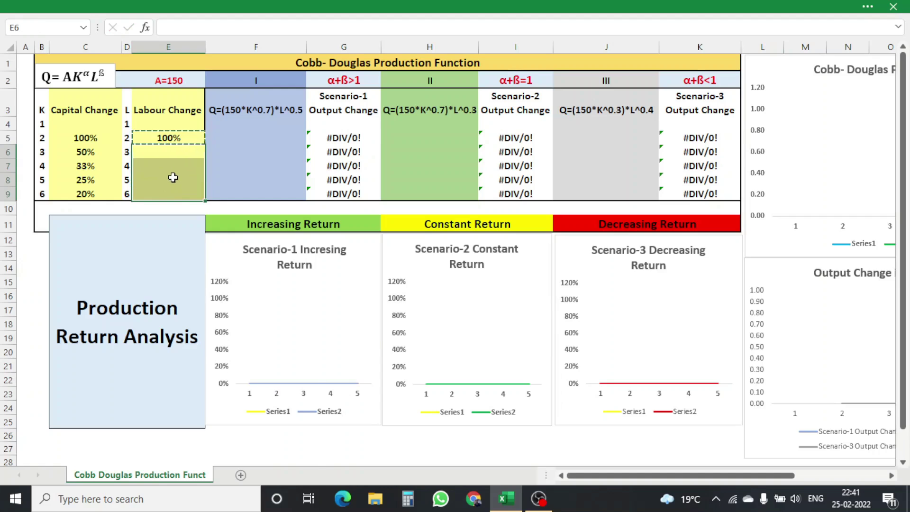
right_click(173, 177)
click(239, 177)
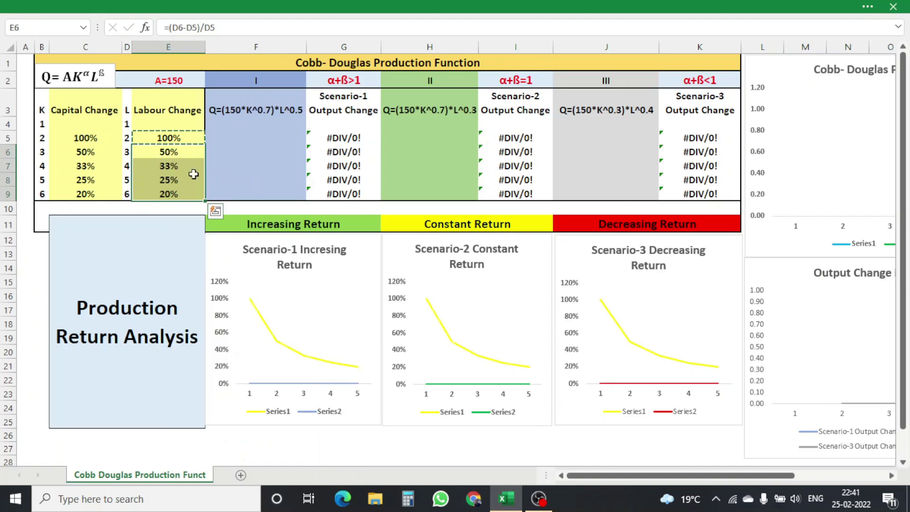
click(182, 166)
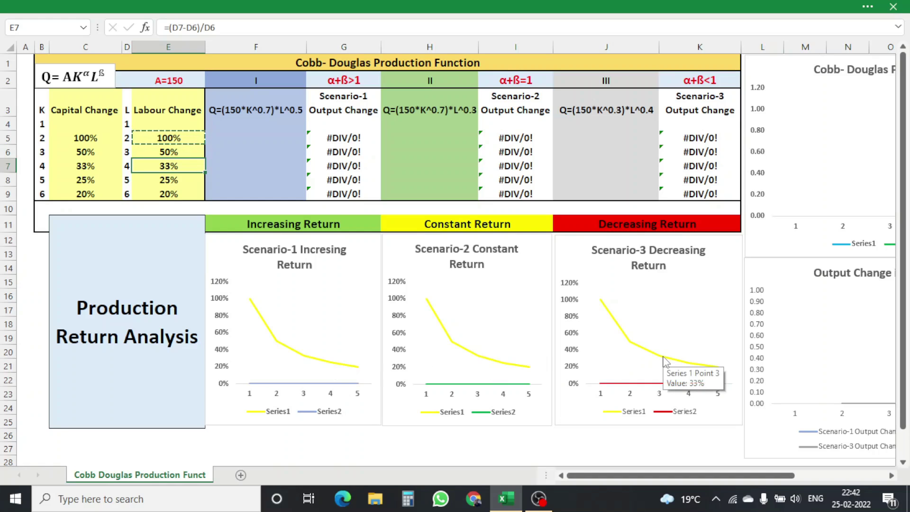
Inspect the labour change series in the three scenario charts and paste the copied E5 cell into the Scenario-3 chart.
click(325, 364)
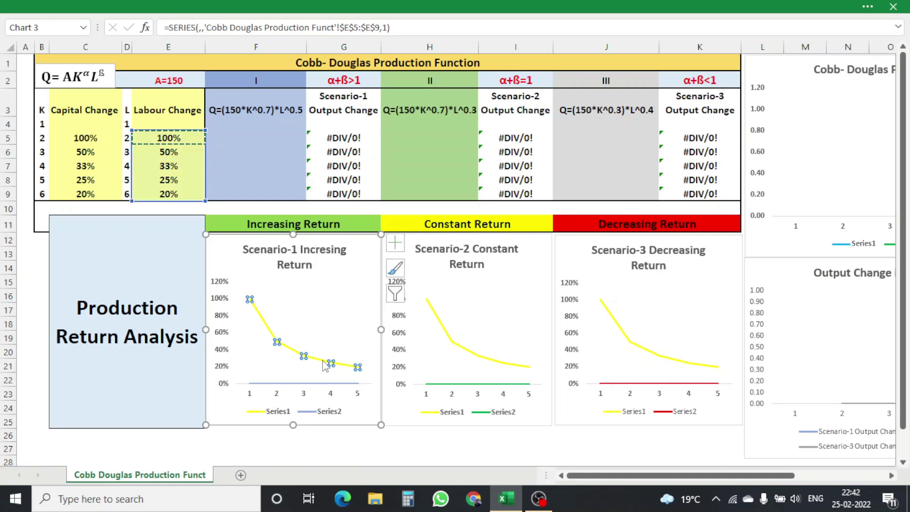
click(474, 354)
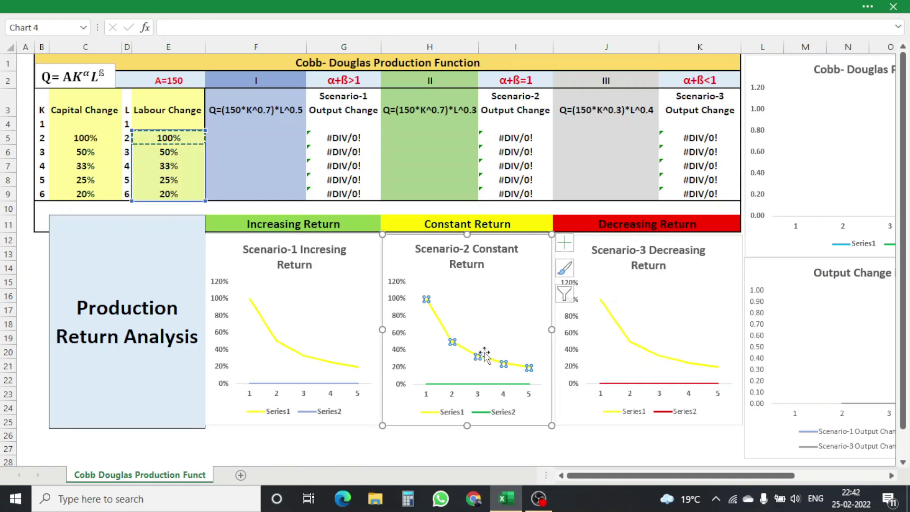
click(649, 354)
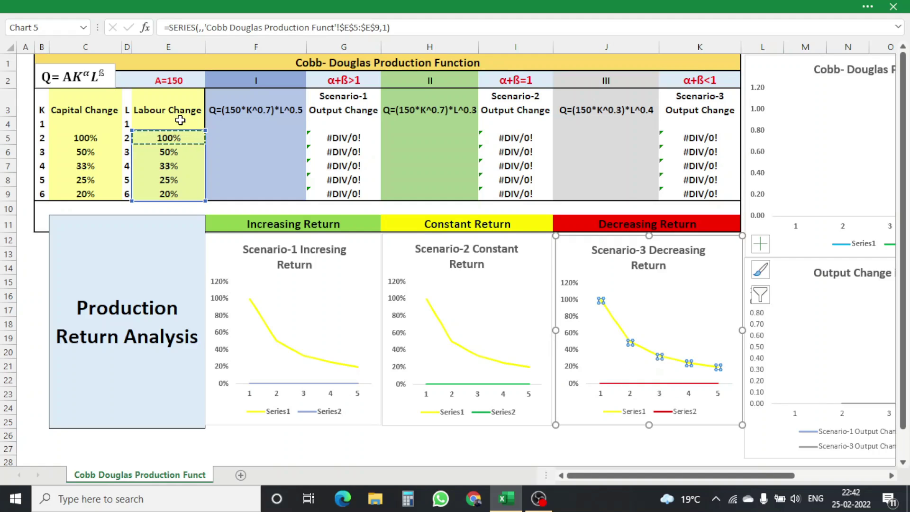
key(ctrl+v)
Enter the Scenario-1 output formula =(150*B4^0.7)*D4^0.5 in cell F4, following the function written in F3.
click(234, 139)
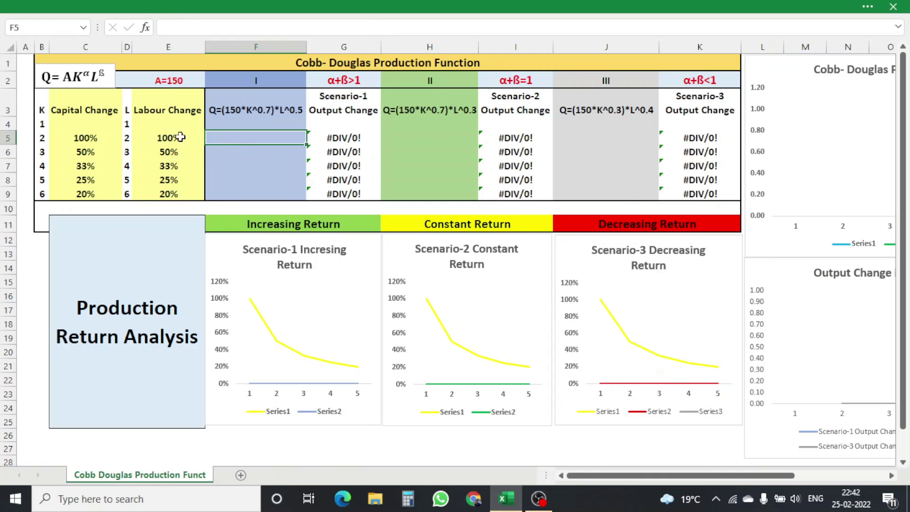
click(228, 113)
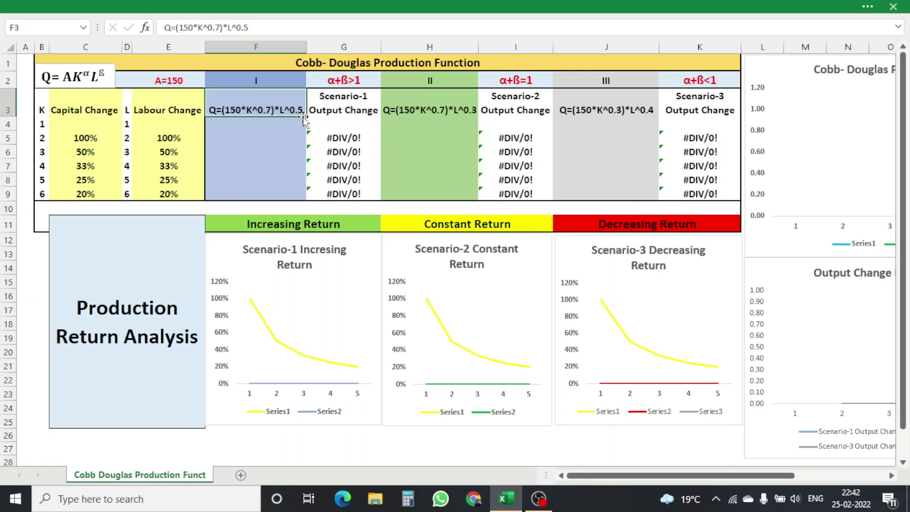
click(234, 124)
click(234, 139)
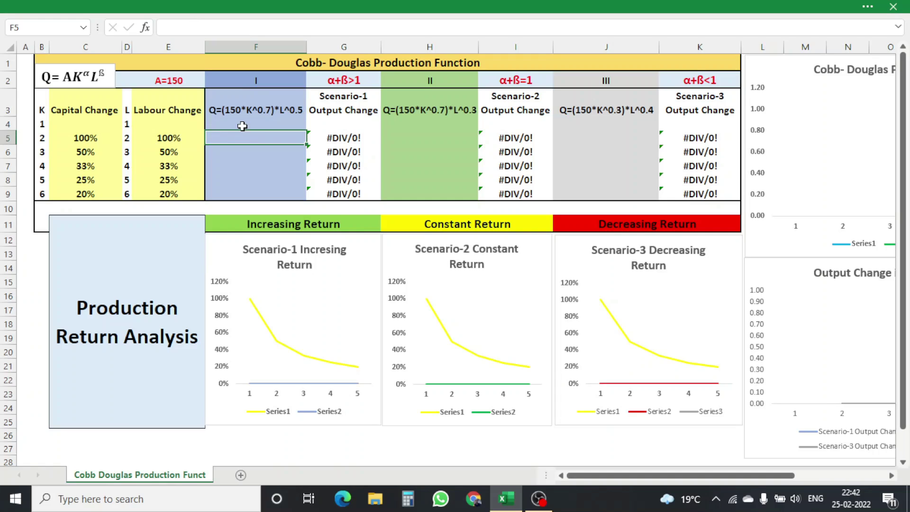
click(241, 124)
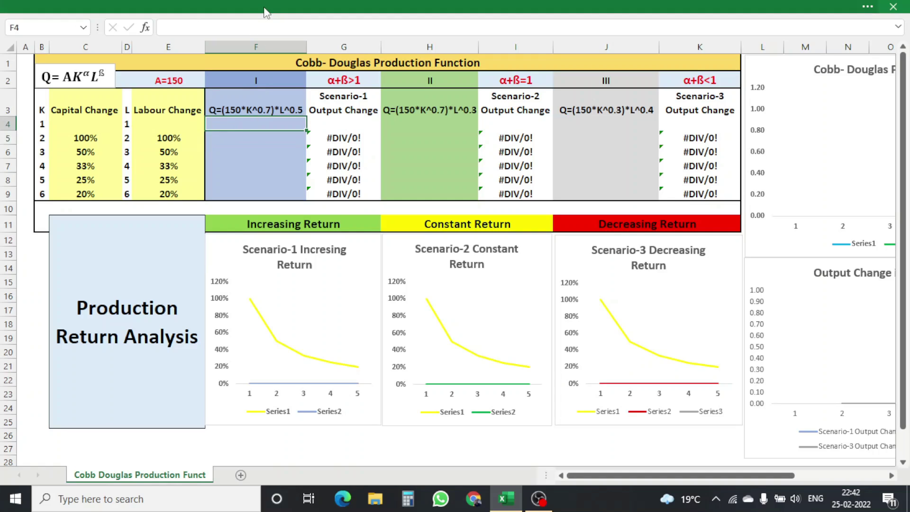
text(=)
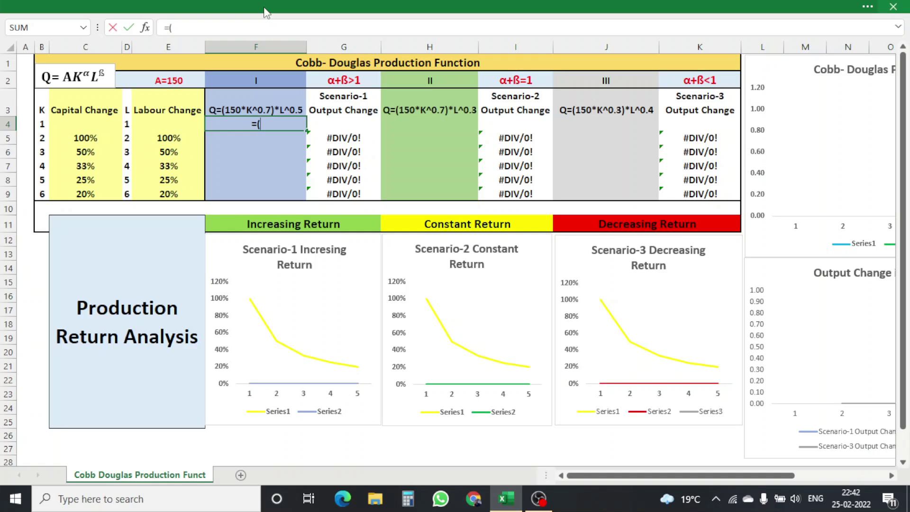
text((150*)
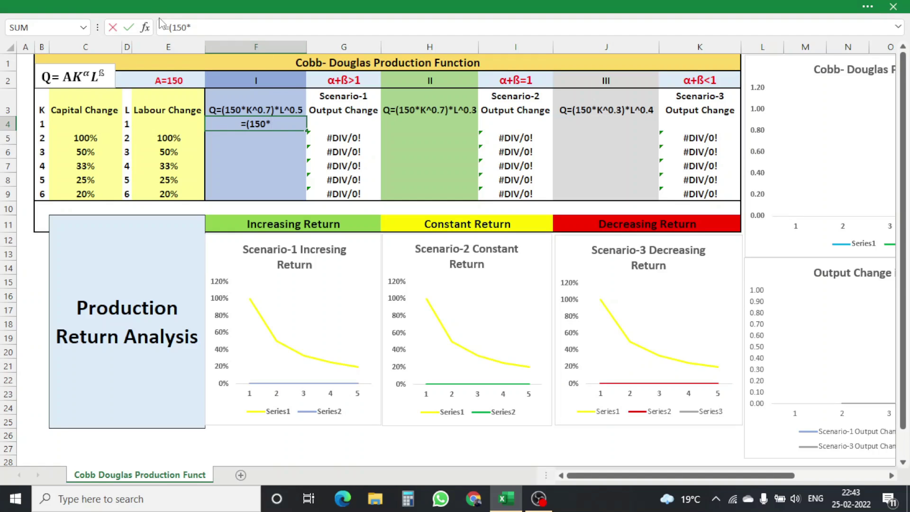
click(42, 124)
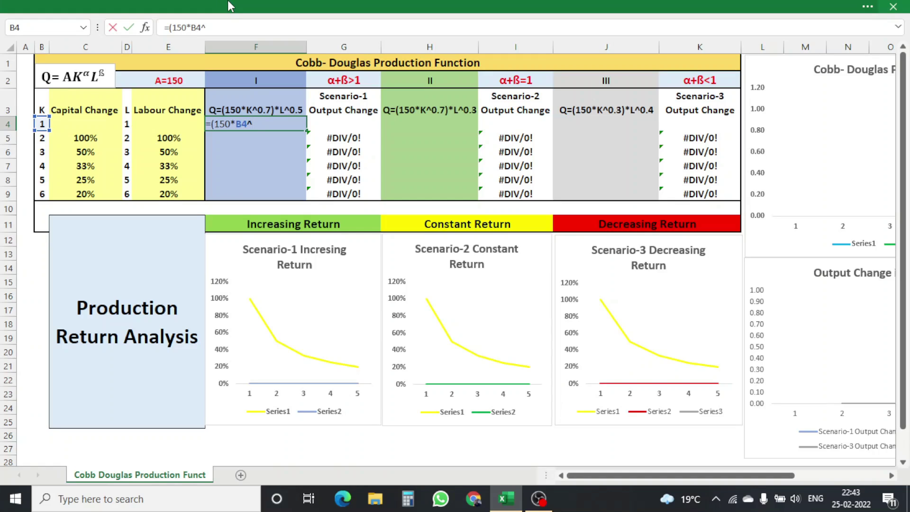
text(0.)
key(Left)
key(Left)
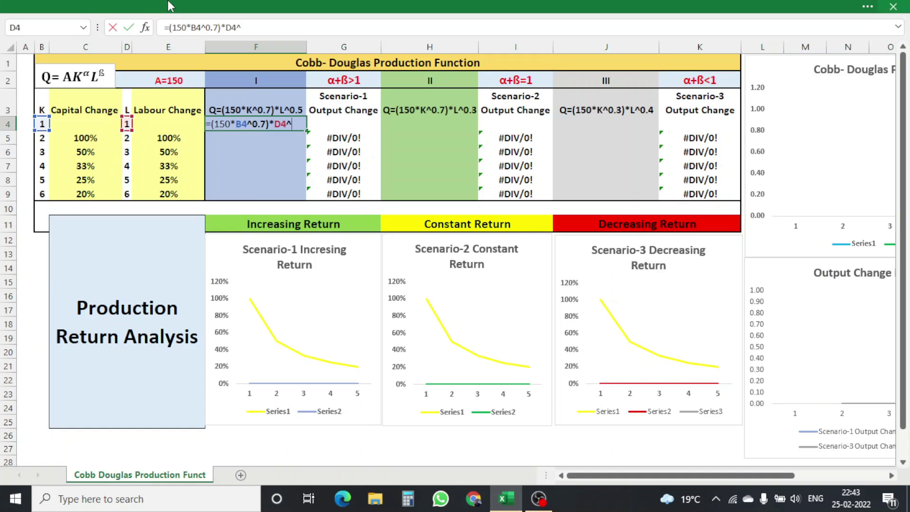
text(0.5)
key(Return)
Copy the Scenario-1 output formula from F4 and paste only the formula into F5:F9.
click(265, 124)
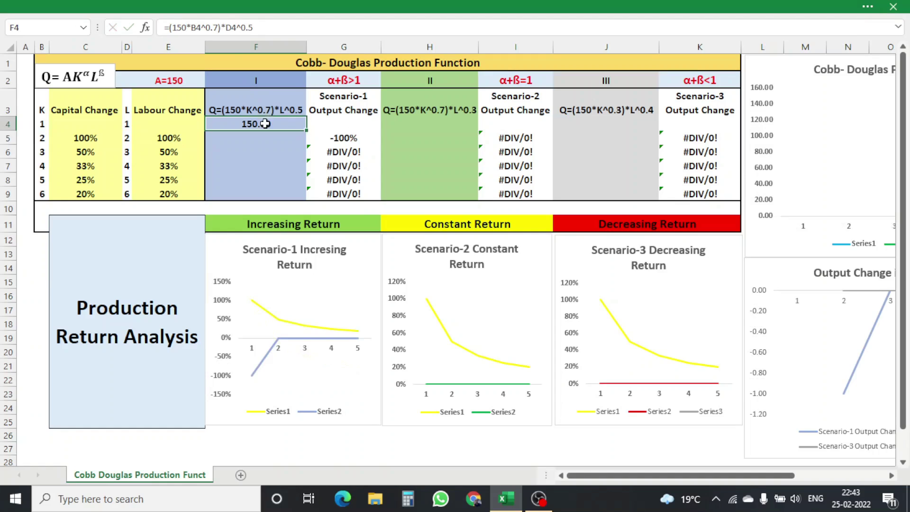
key(ctrl+c)
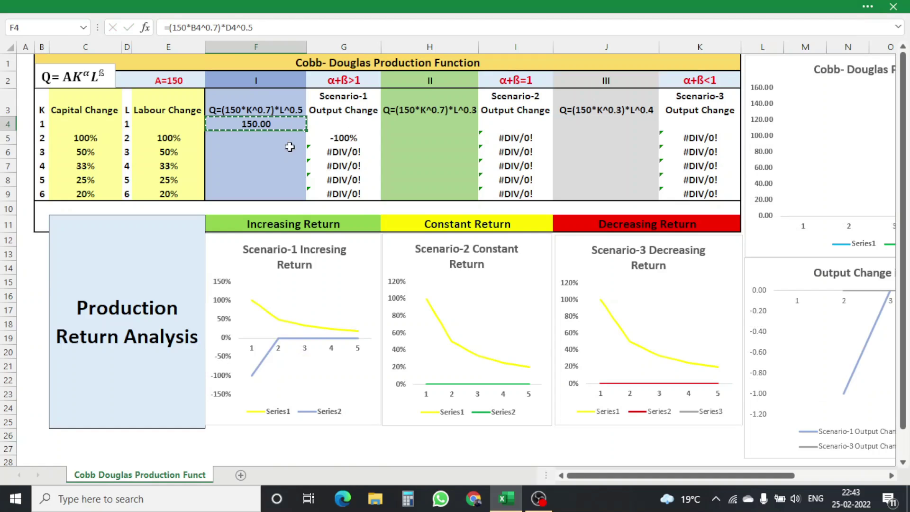
drag(264, 135, 258, 193)
right_click(258, 157)
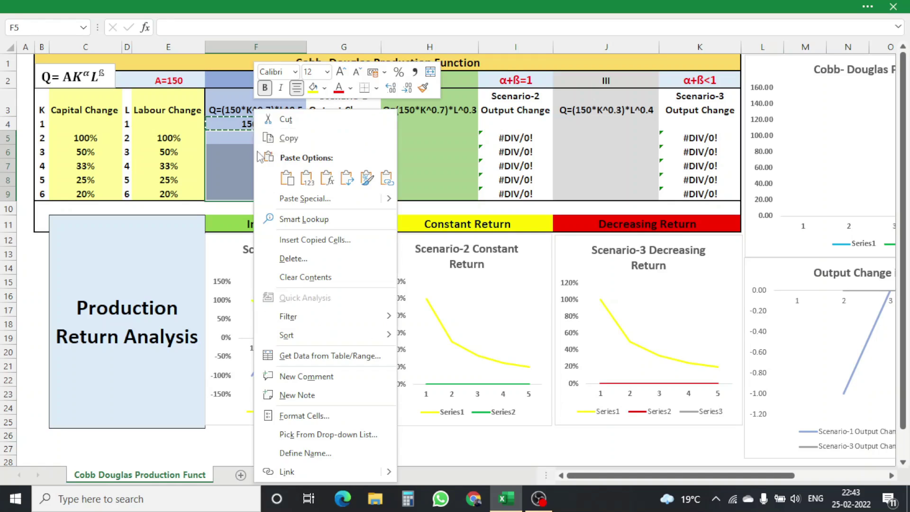
click(327, 178)
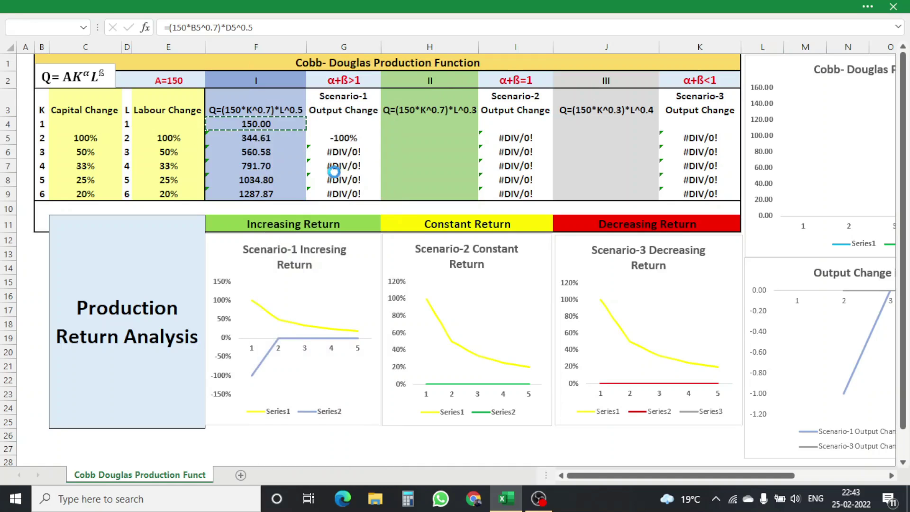
Check the Scenario-1 output formulas and values in cells F5 to F9.
click(281, 156)
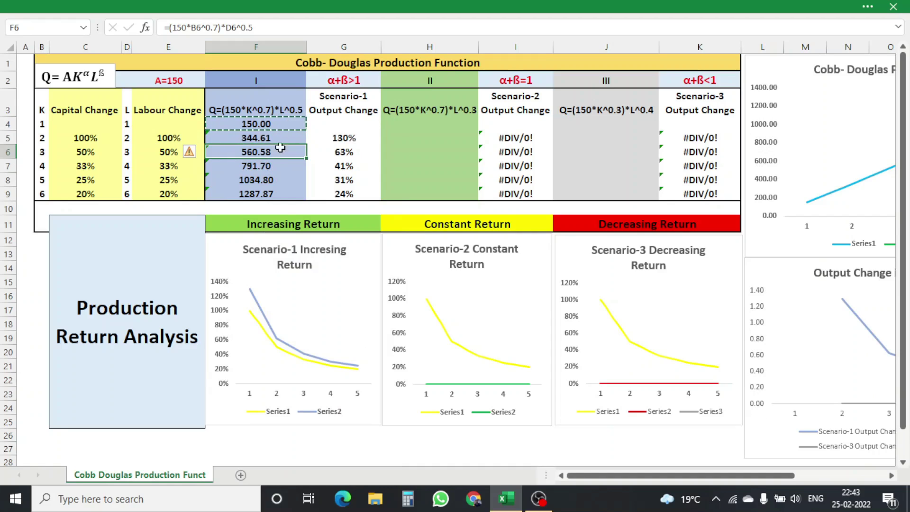
click(278, 166)
click(281, 138)
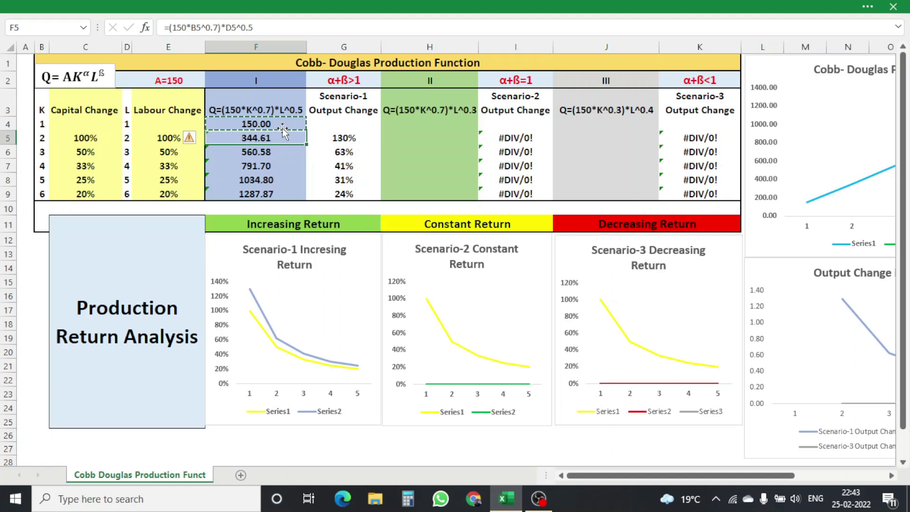
click(277, 154)
click(274, 166)
click(273, 183)
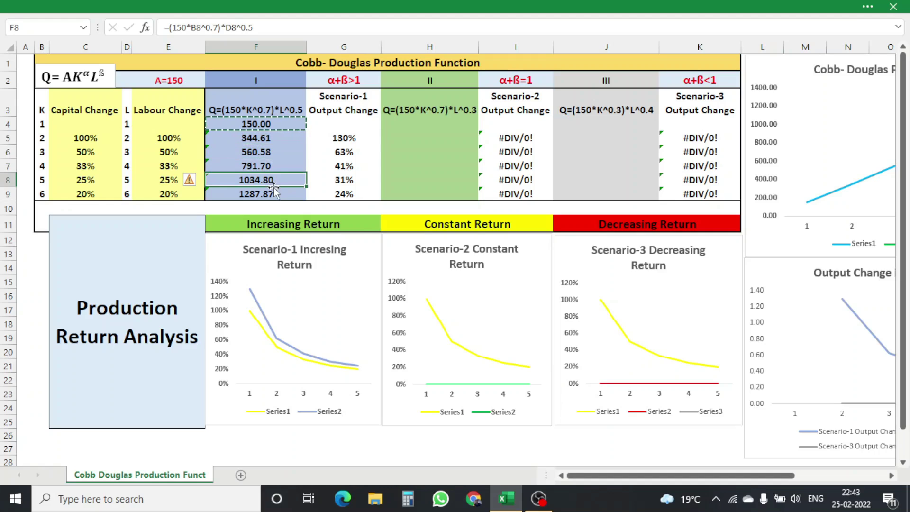
click(273, 192)
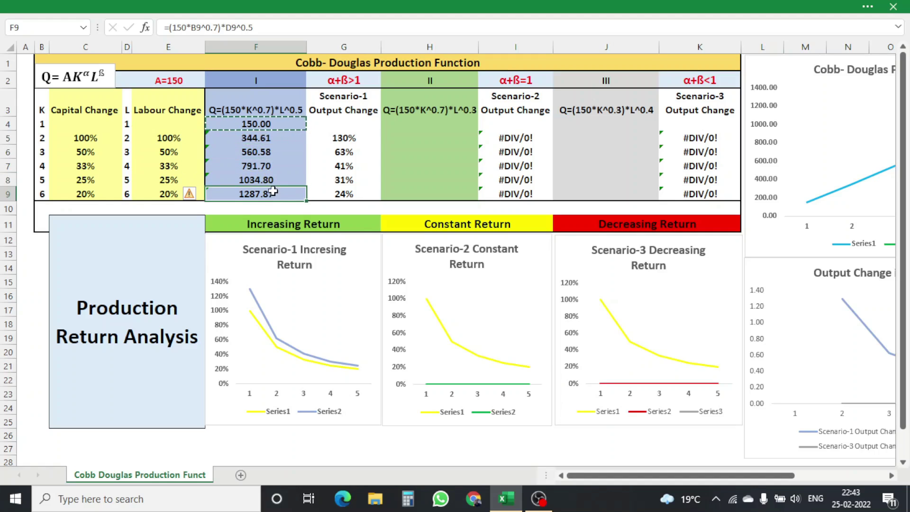
Compare the first Scenario-1 output change in G5 with the capital and labour inputs and the output in F5.
click(360, 141)
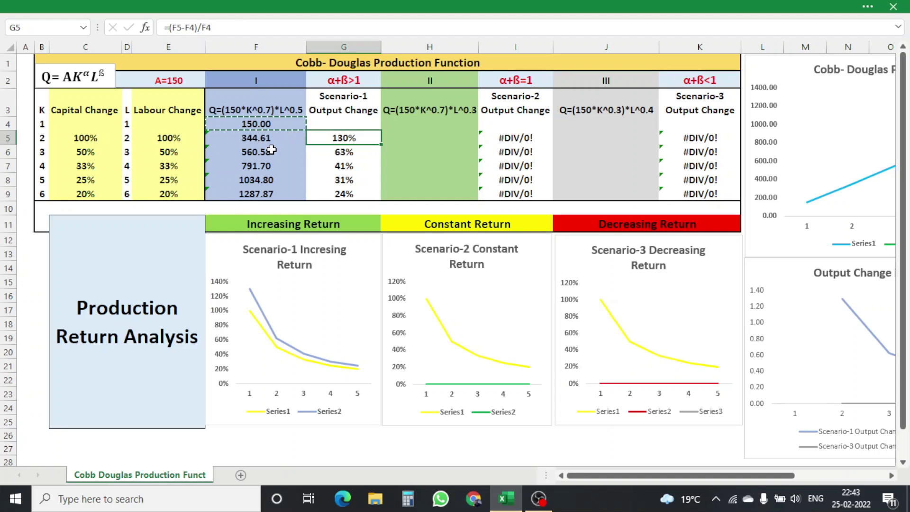
click(43, 125)
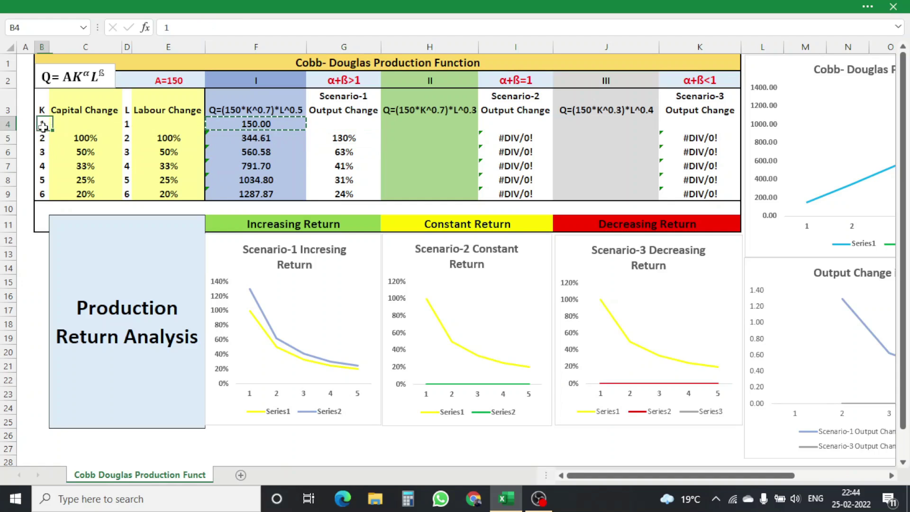
click(125, 126)
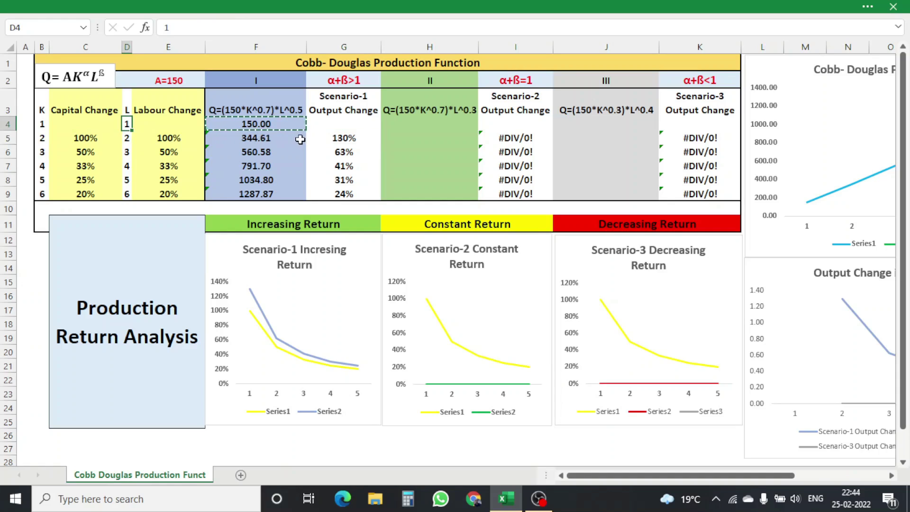
click(281, 142)
click(345, 140)
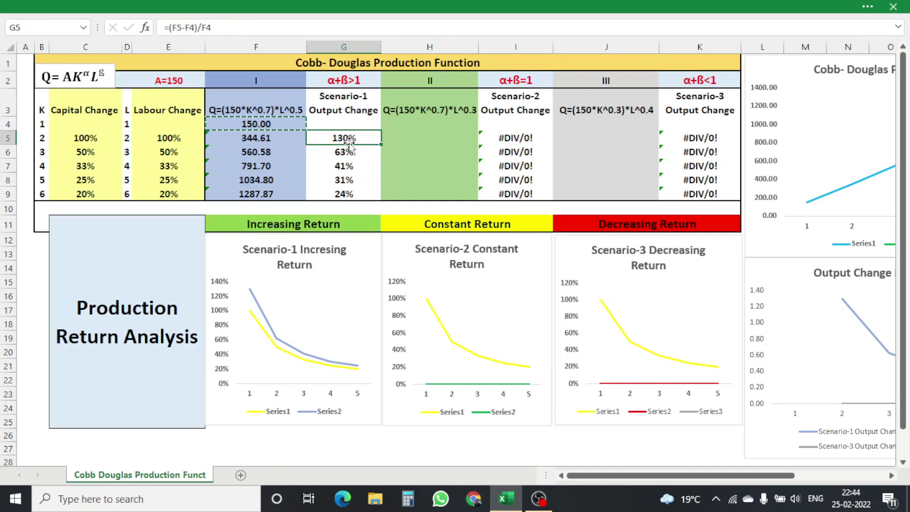
Check the Scenario-1 output change formulas in G5:G9 against the outputs in cells F4 and F5.
click(278, 140)
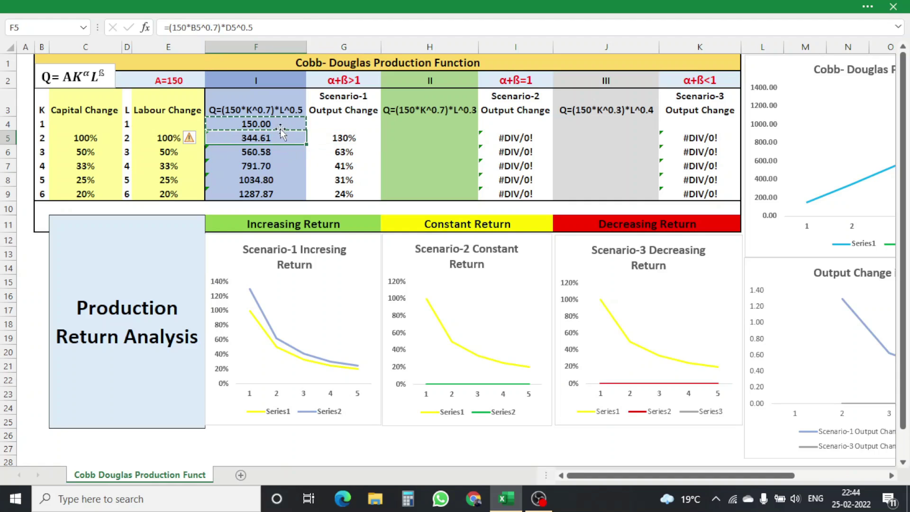
click(283, 123)
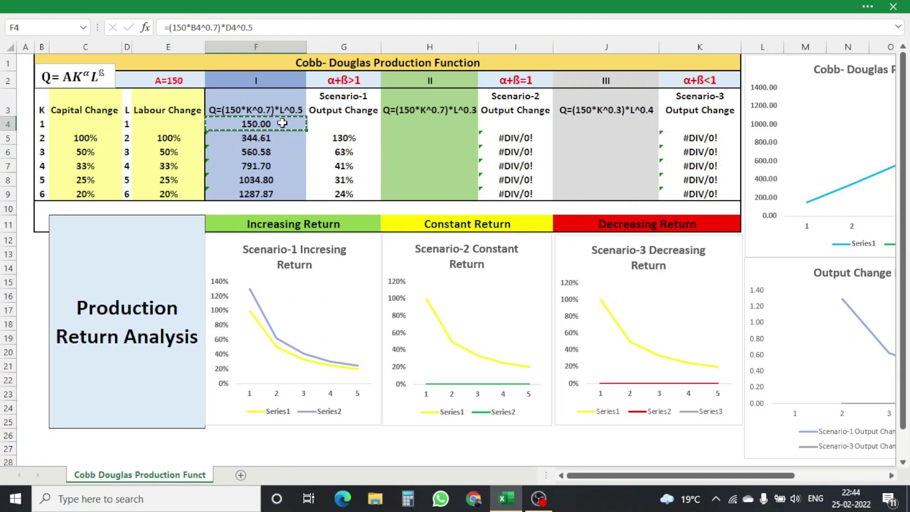
click(355, 141)
click(351, 156)
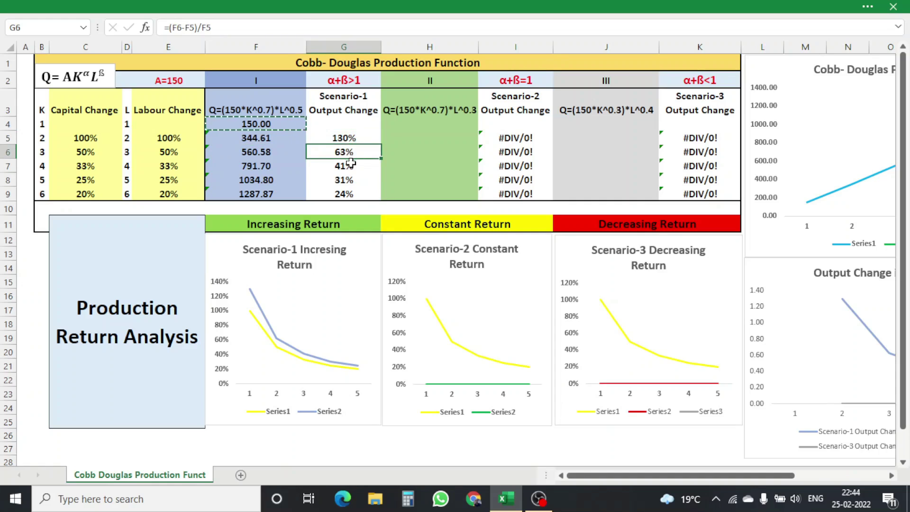
click(350, 163)
click(349, 183)
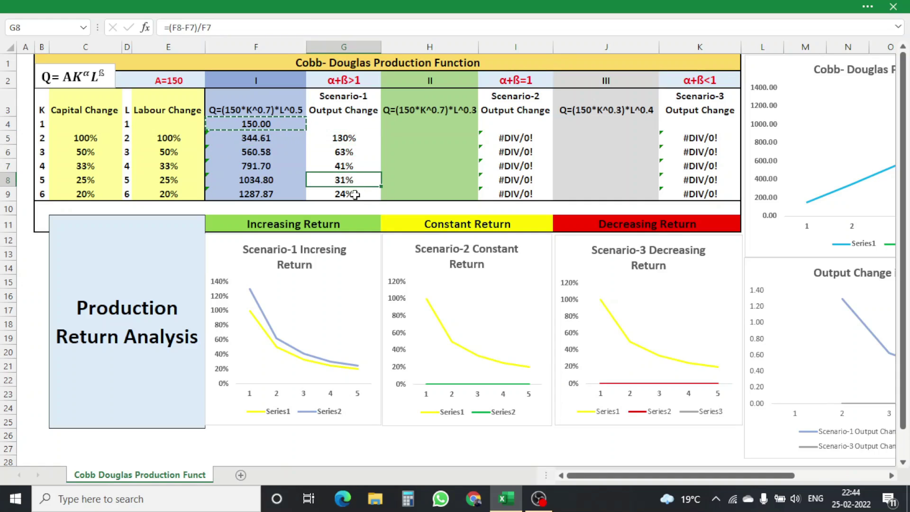
click(355, 193)
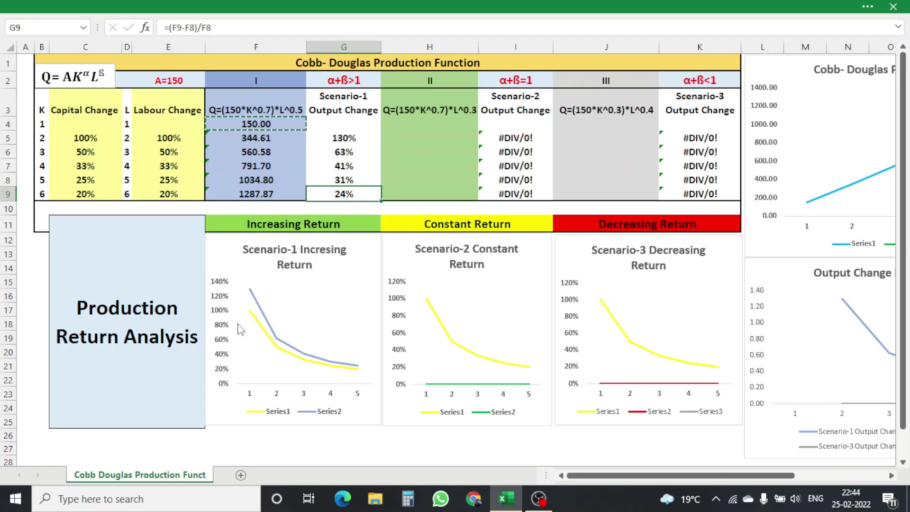
Compare the output change and labour change lines in the Scenario-1 chart with their source values in columns G and E.
click(263, 313)
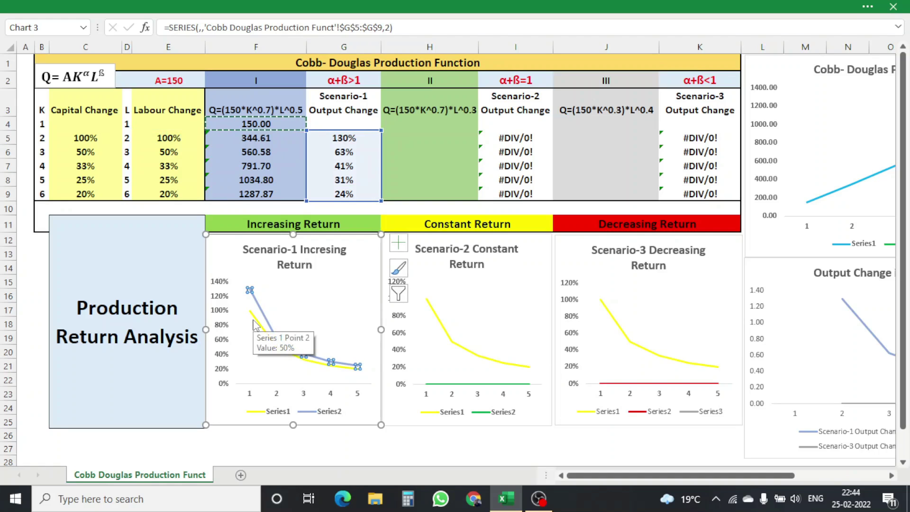
click(256, 323)
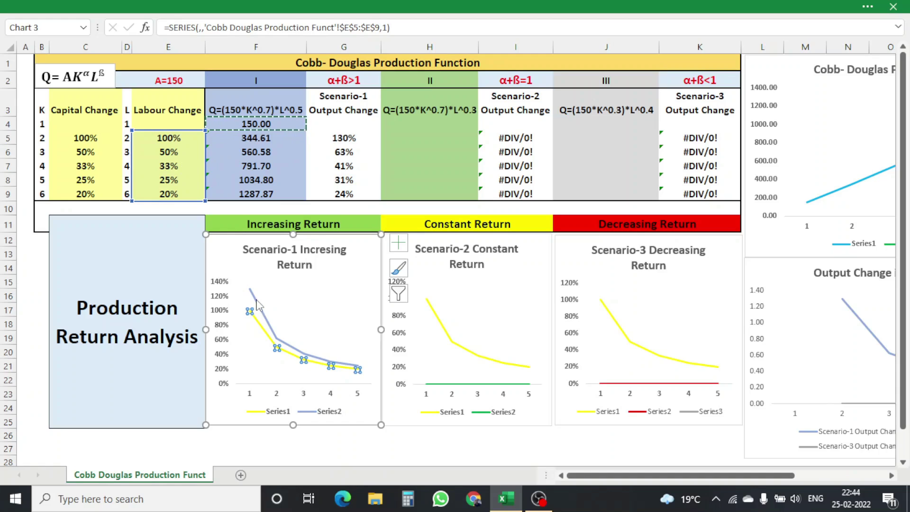
click(260, 304)
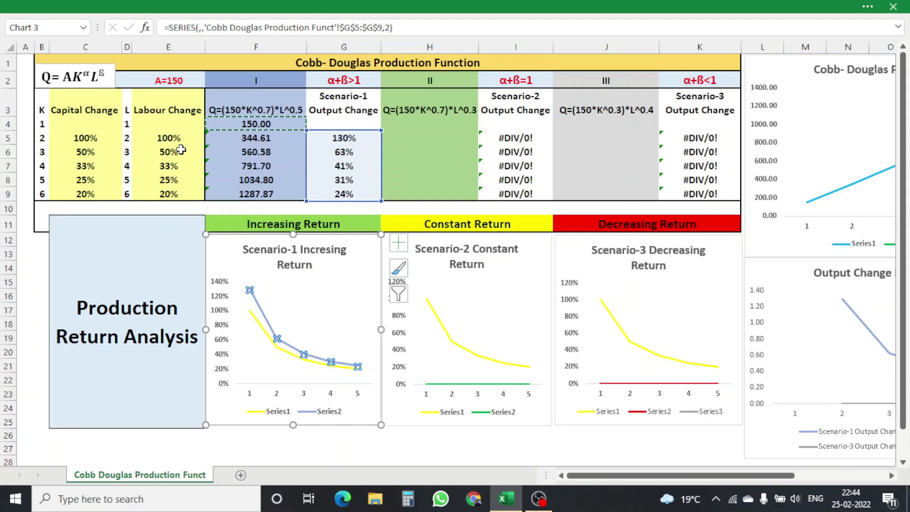
click(190, 167)
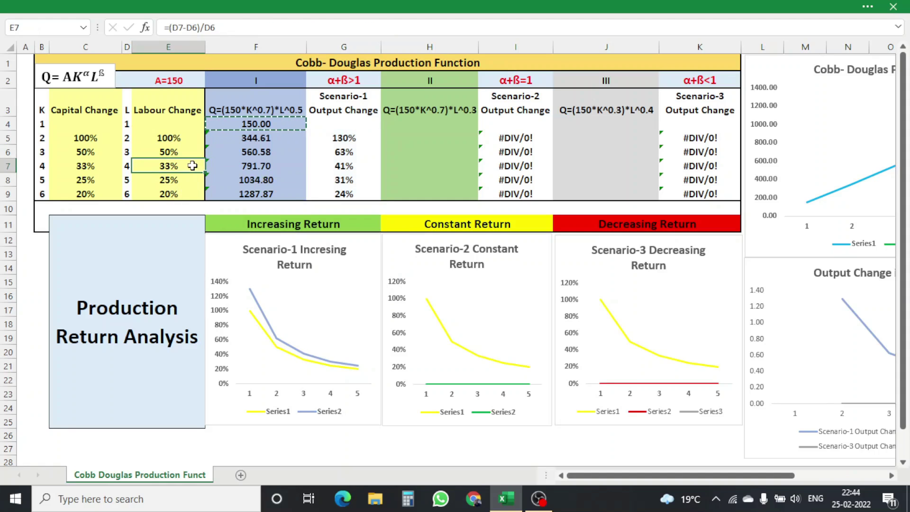
click(339, 154)
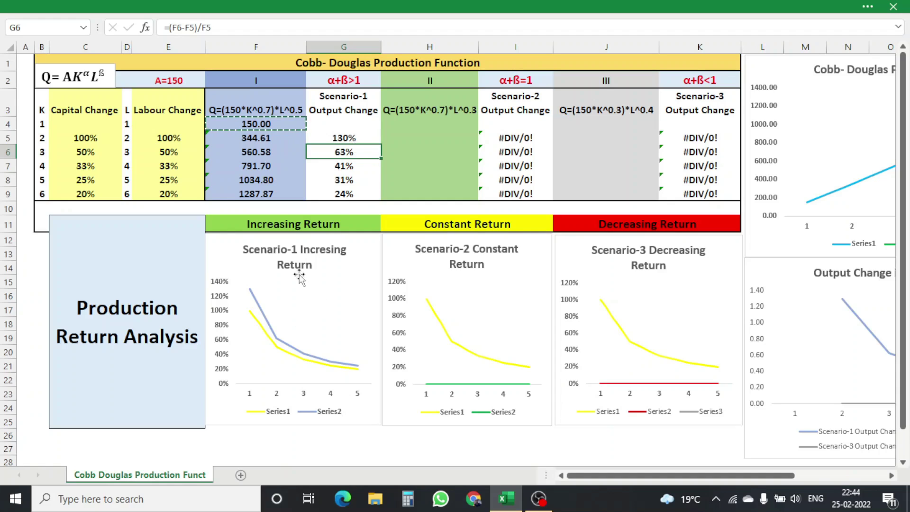
click(309, 228)
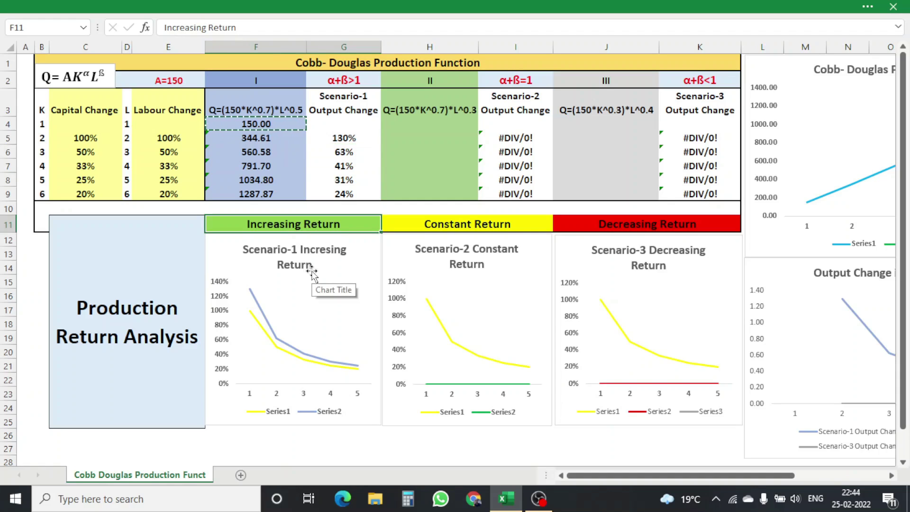
Enter the Scenario-2 output formula =(150*B4^0.7)*D4^0.3 in cell H4, following the function written in H3.
click(405, 138)
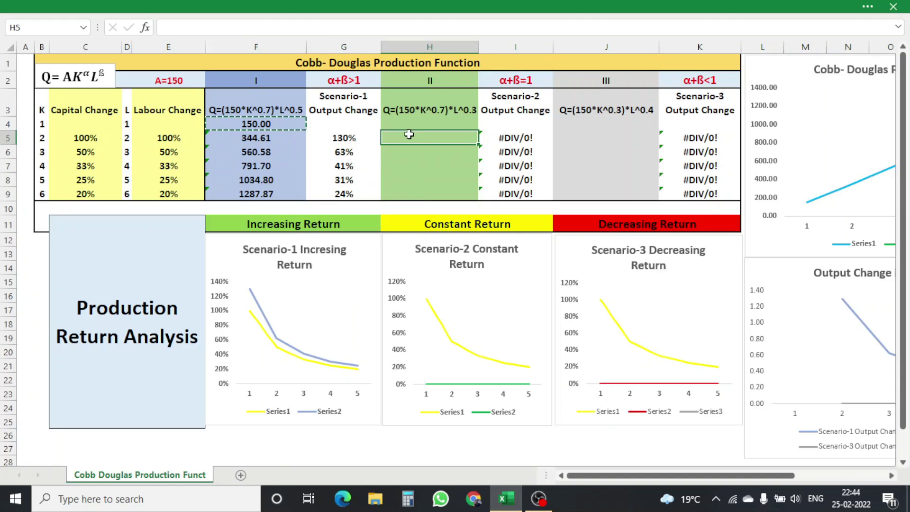
click(533, 80)
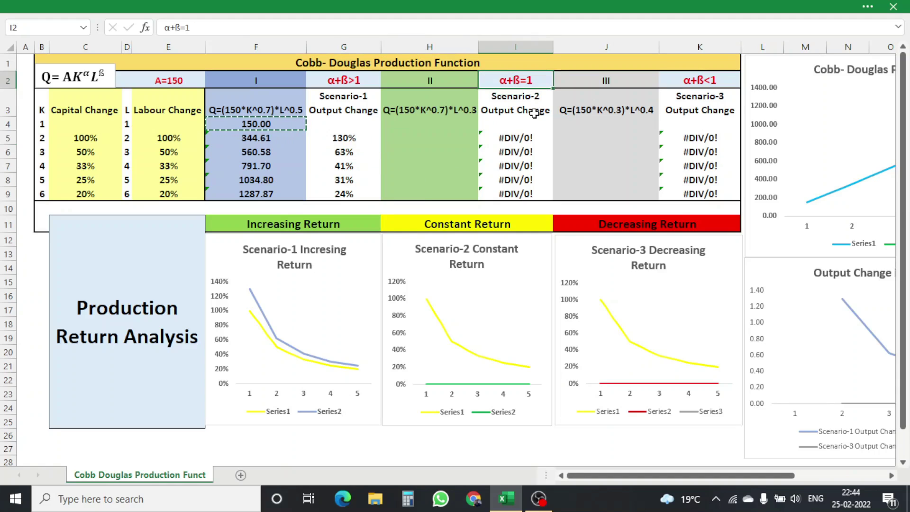
click(441, 111)
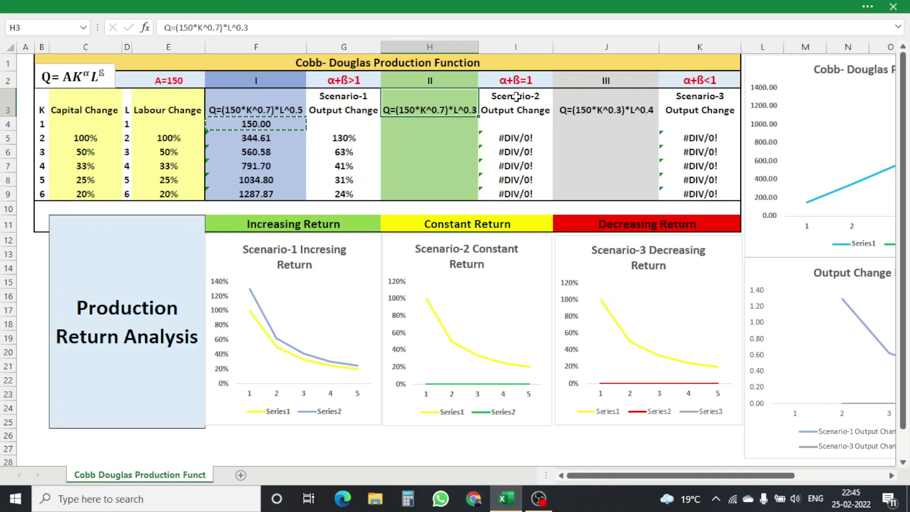
click(529, 85)
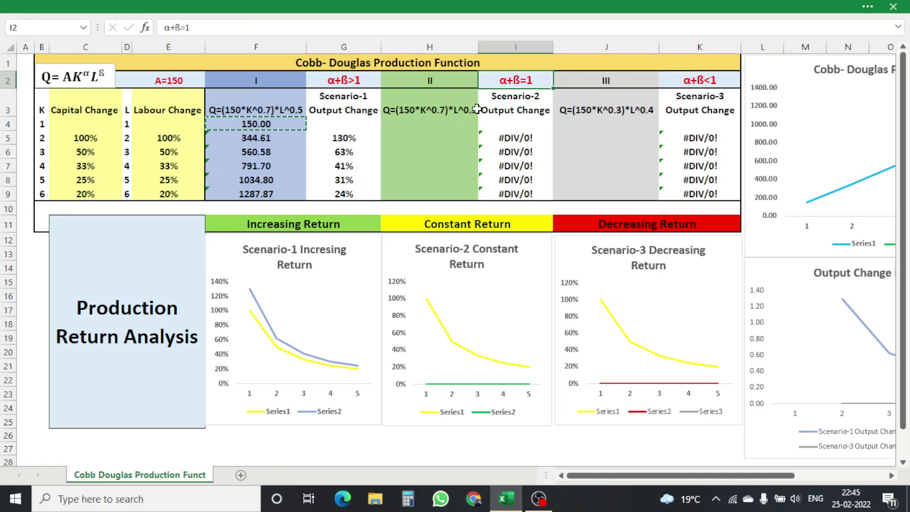
click(426, 126)
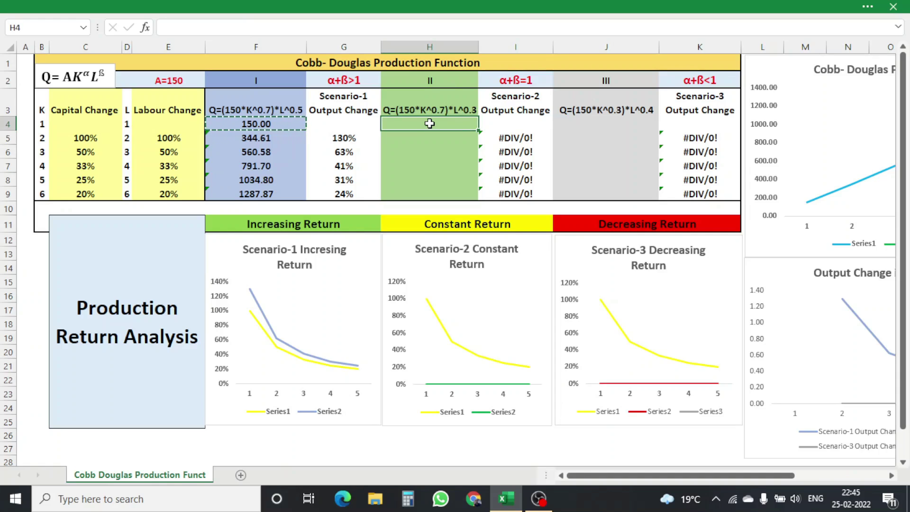
text(=)
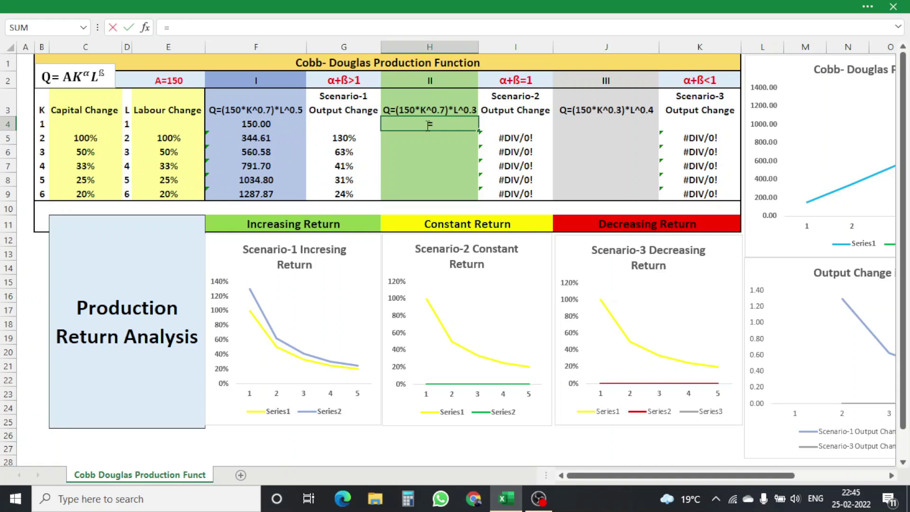
text((150*)
click(42, 124)
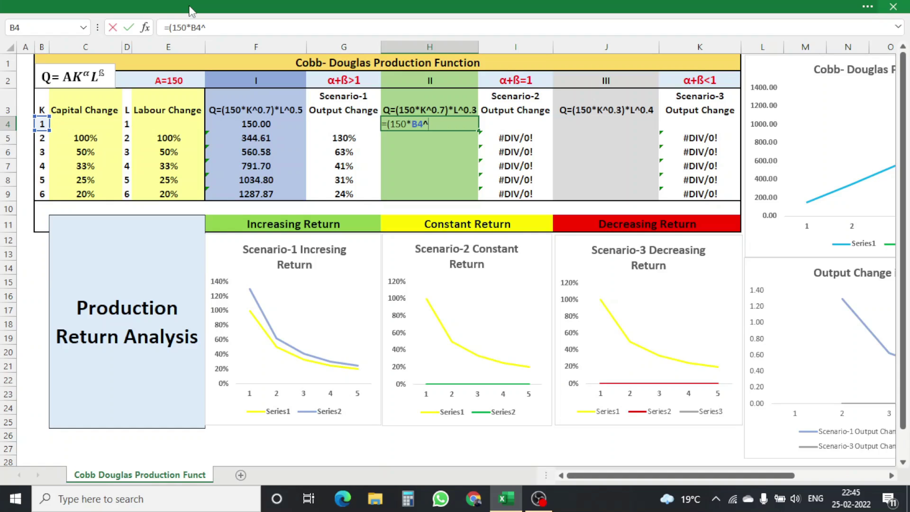
text(^0.7)*)
click(127, 124)
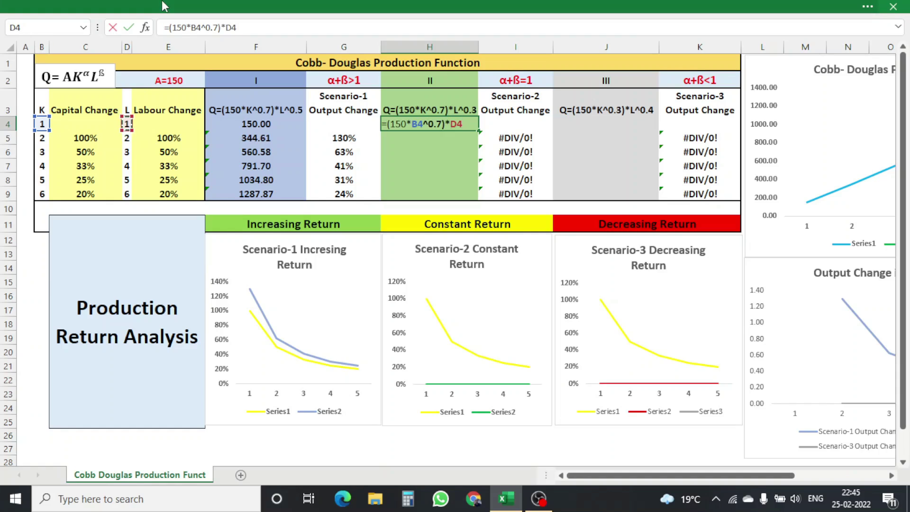
text(^0.3)
key(Return)
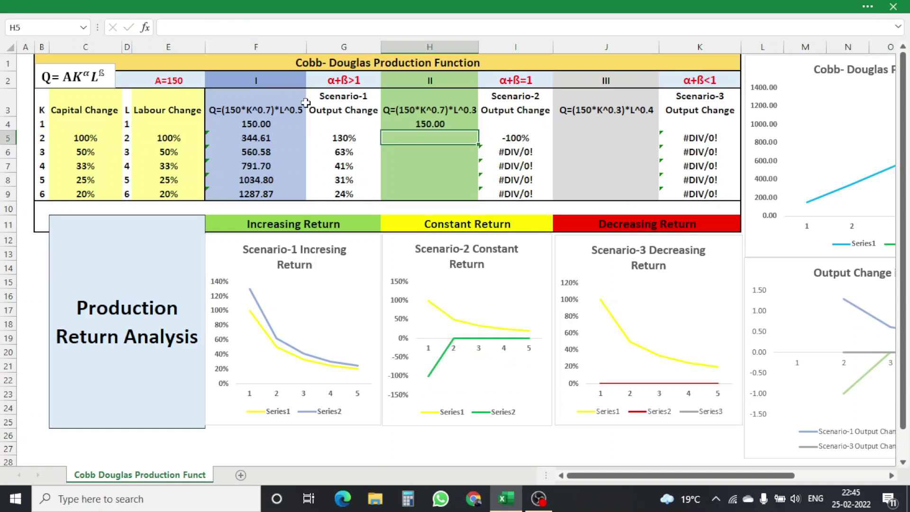
Copy the Scenario-2 output formula from H4 into H5:H9 and check the resulting output changes in column I.
click(424, 127)
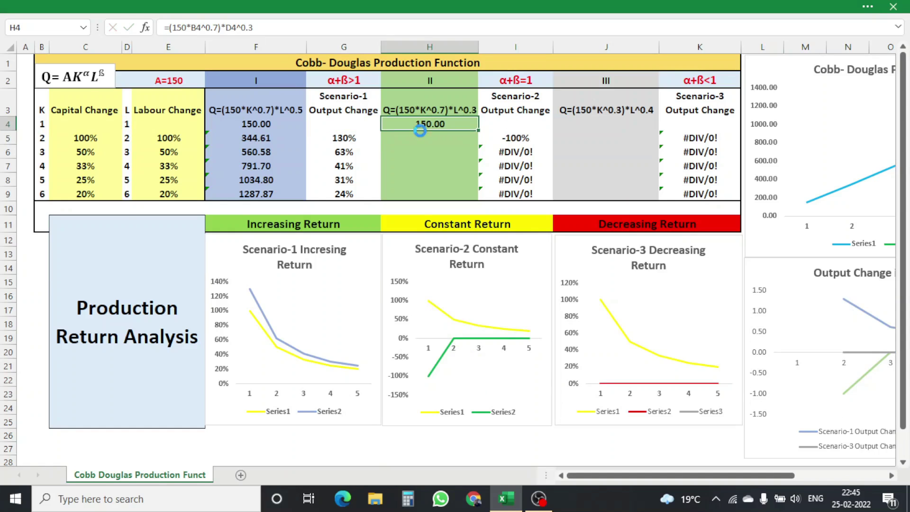
drag(423, 139, 424, 192)
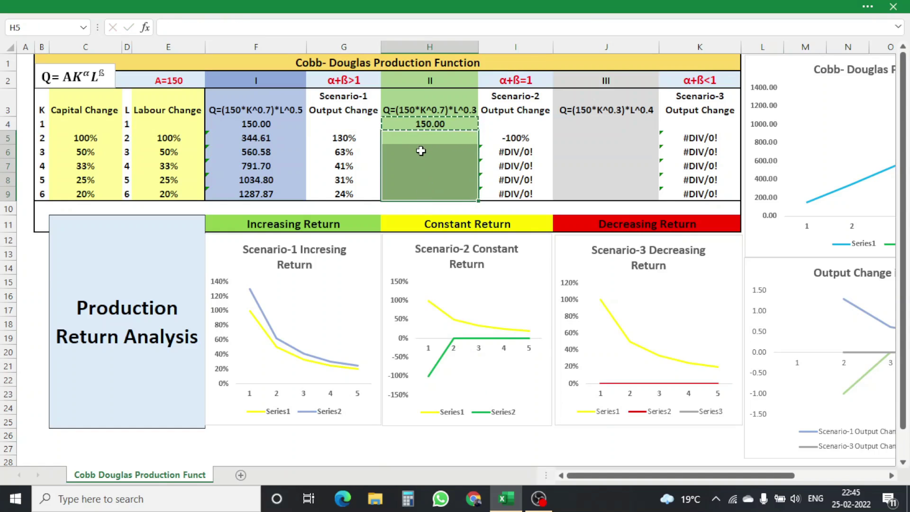
right_click(424, 189)
click(494, 178)
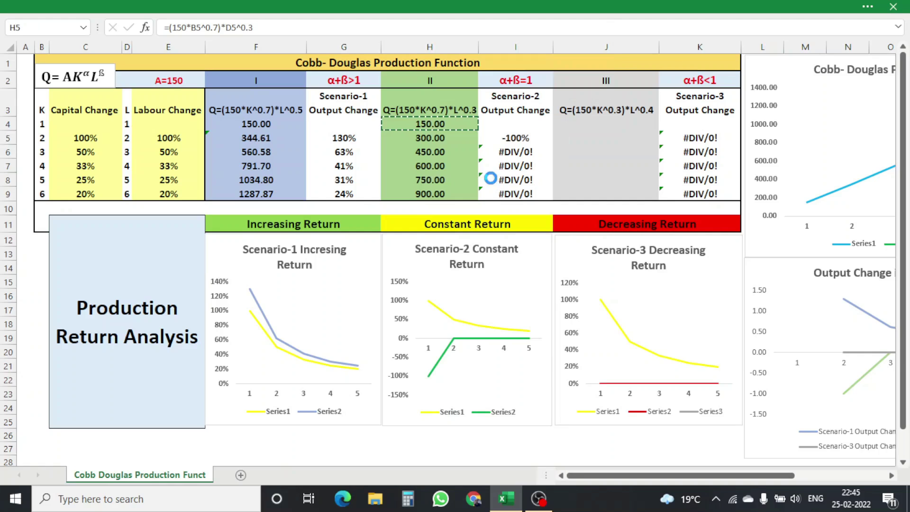
click(464, 170)
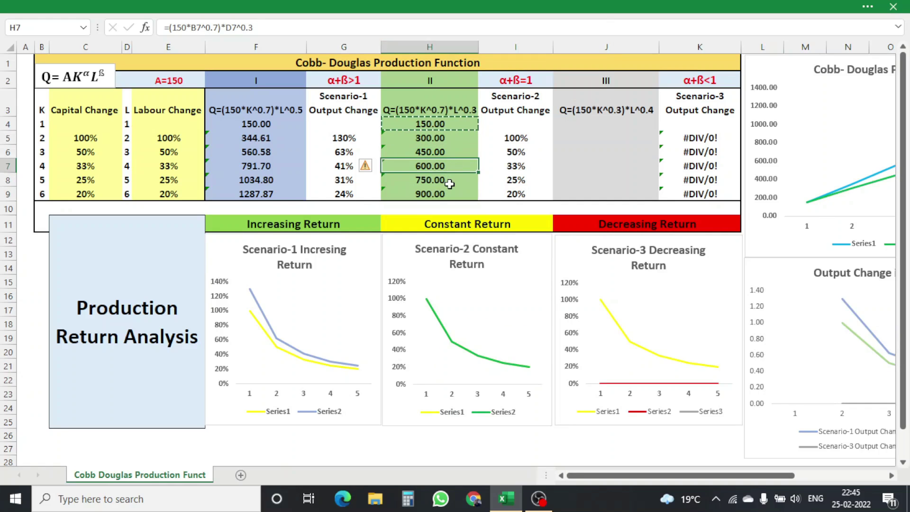
click(486, 166)
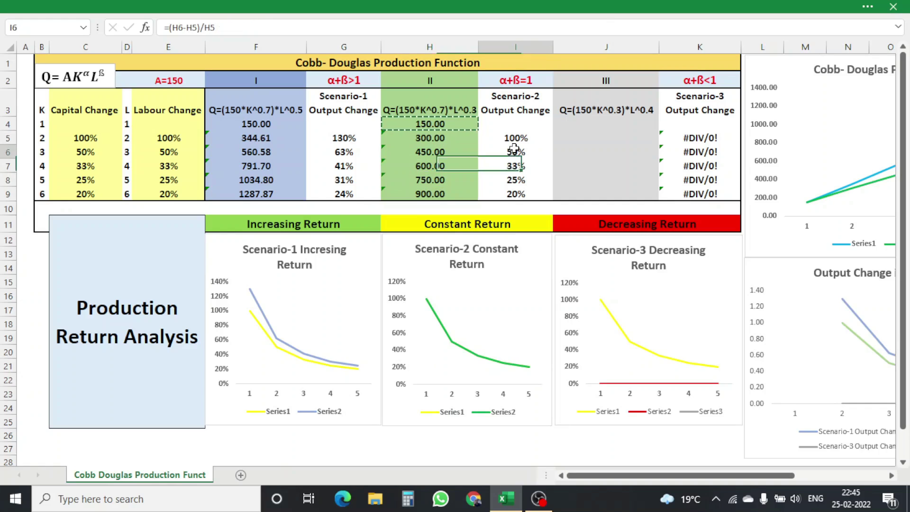
click(520, 184)
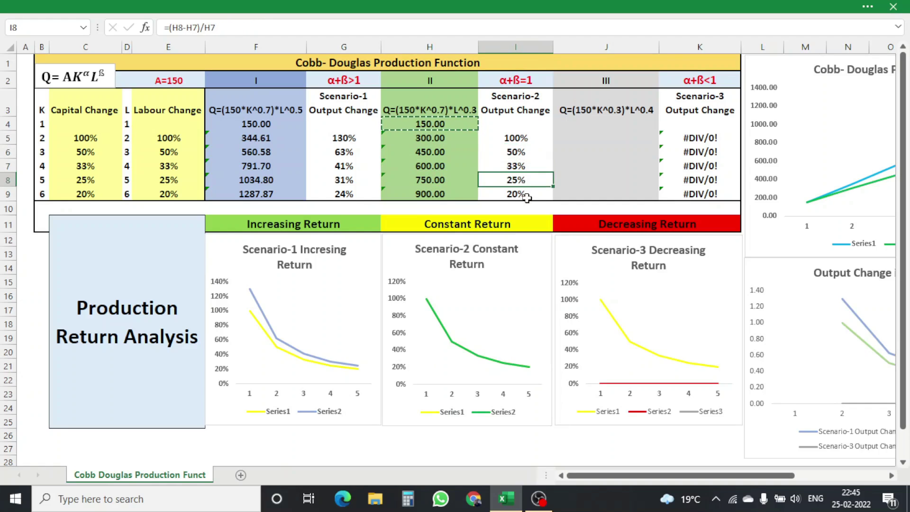
Enter the Scenario-3 output formula =(150*B4^0.3)*D4^0.4 in cell J4, following the function written in J3.
click(576, 129)
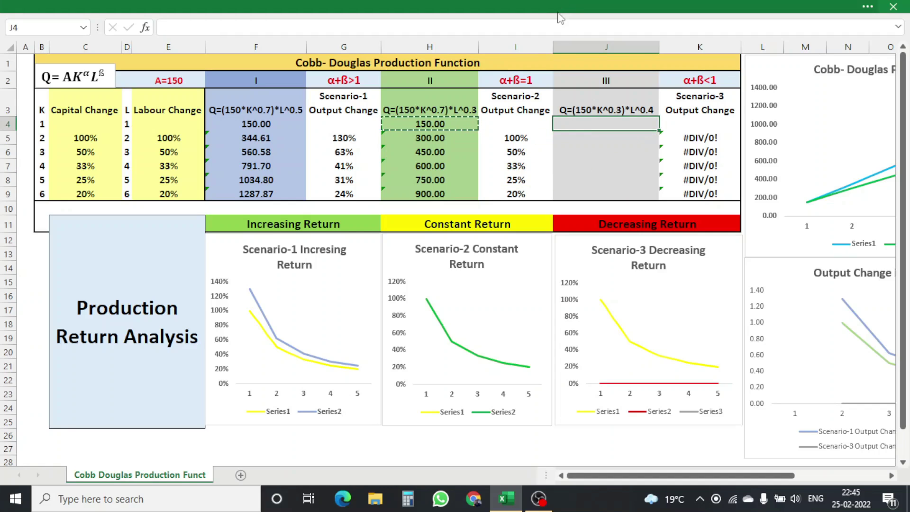
click(697, 84)
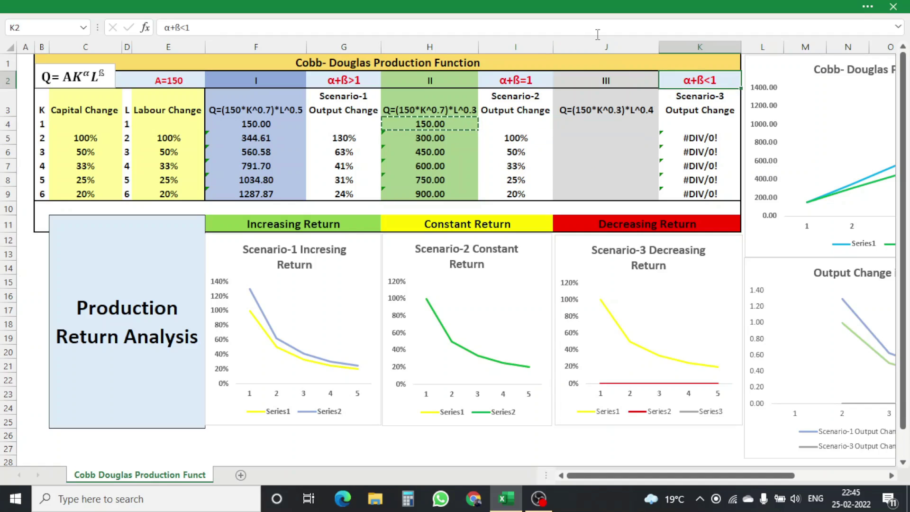
click(618, 116)
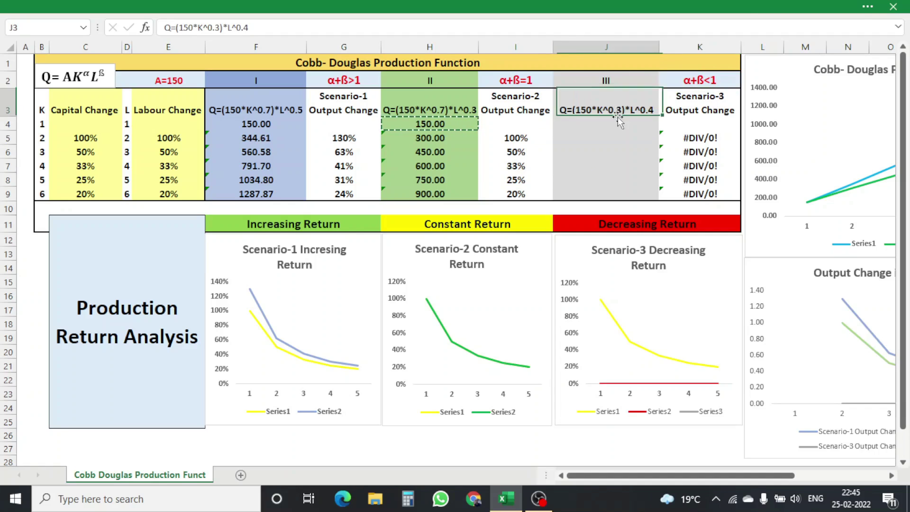
click(593, 127)
text(=)
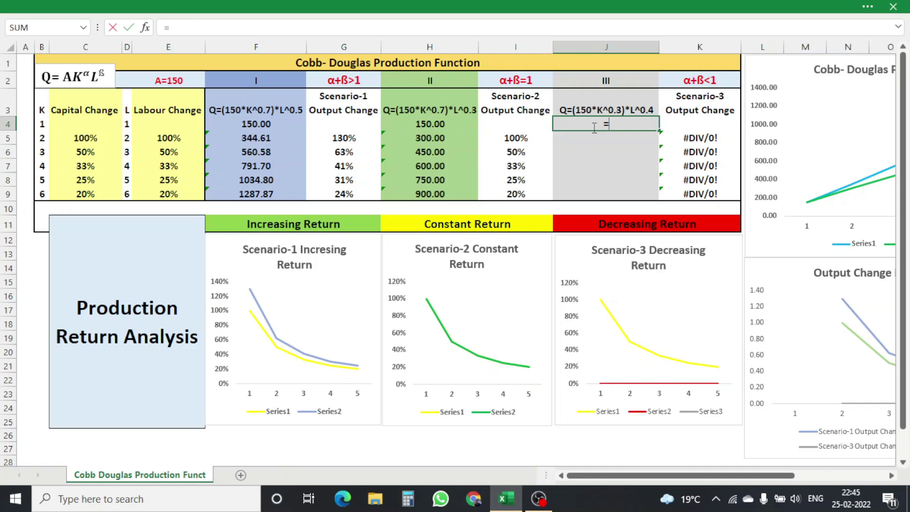
text((150*)
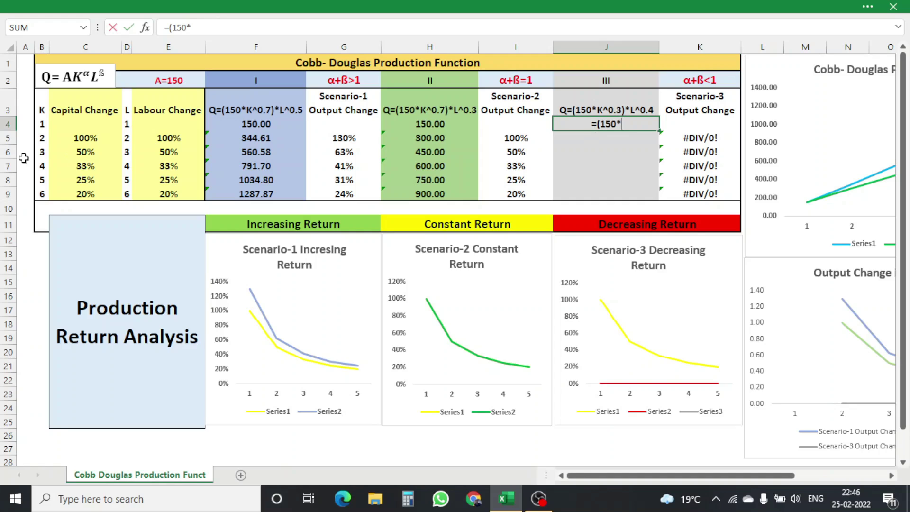
click(42, 124)
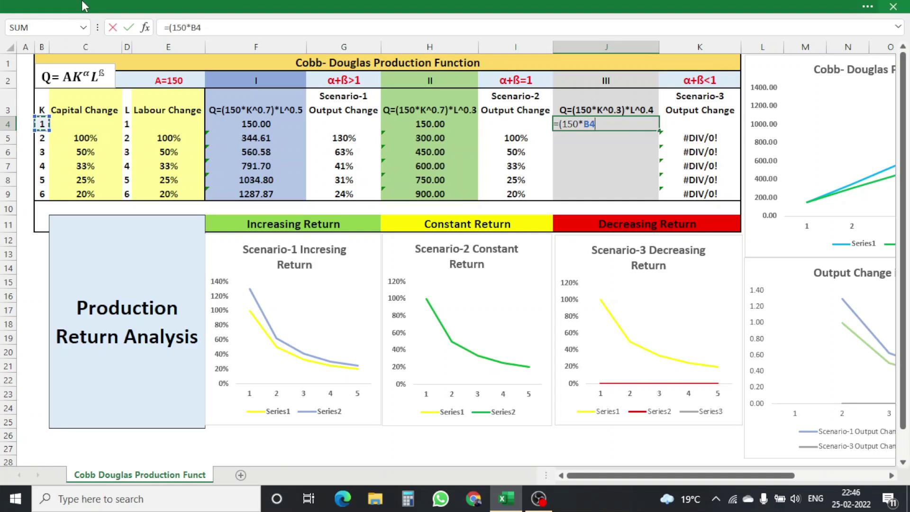
text(^0.3)*)
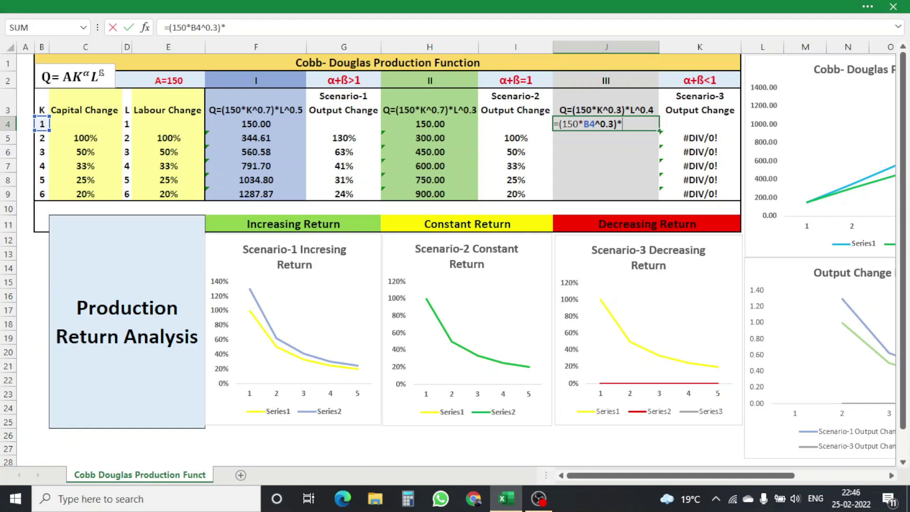
click(126, 124)
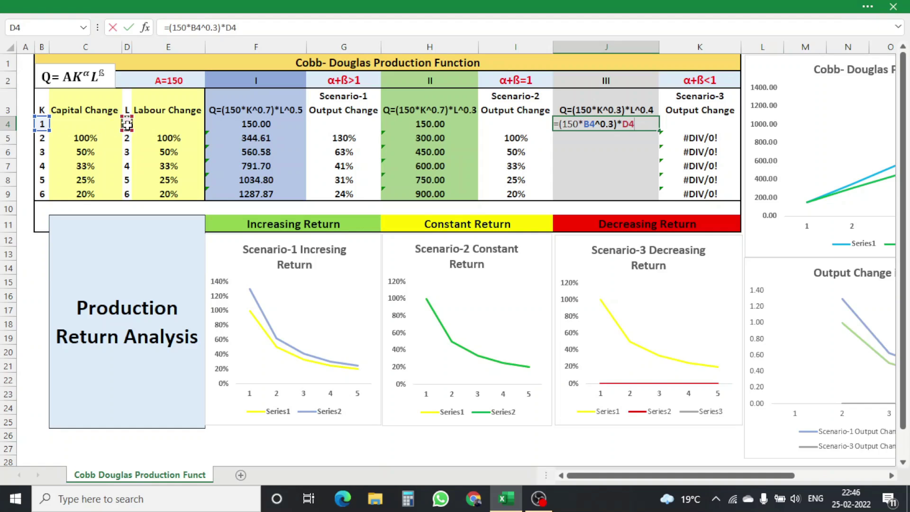
text(^0.4)
key(Return)
Copy the Scenario-3 output formula from J4 into J5:J9.
click(605, 124)
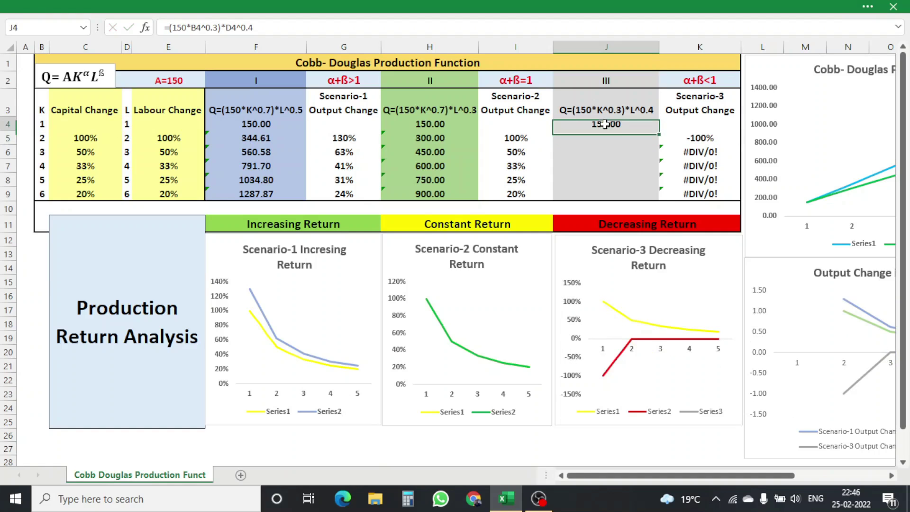
key(ctrl+c)
click(618, 134)
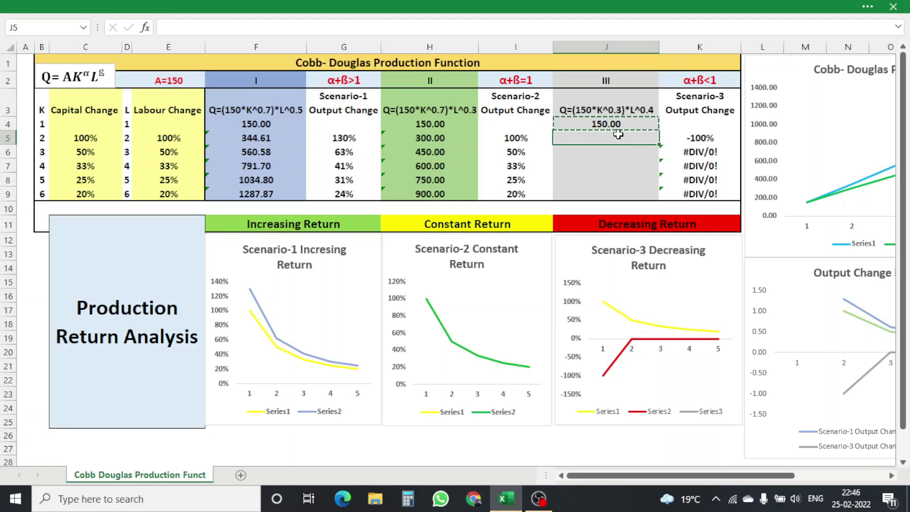
drag(619, 136, 619, 194)
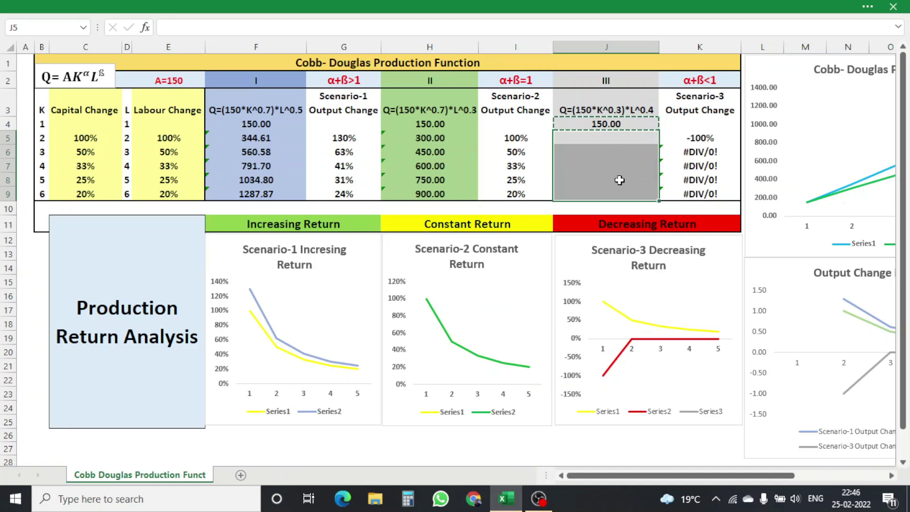
right_click(654, 150)
click(689, 177)
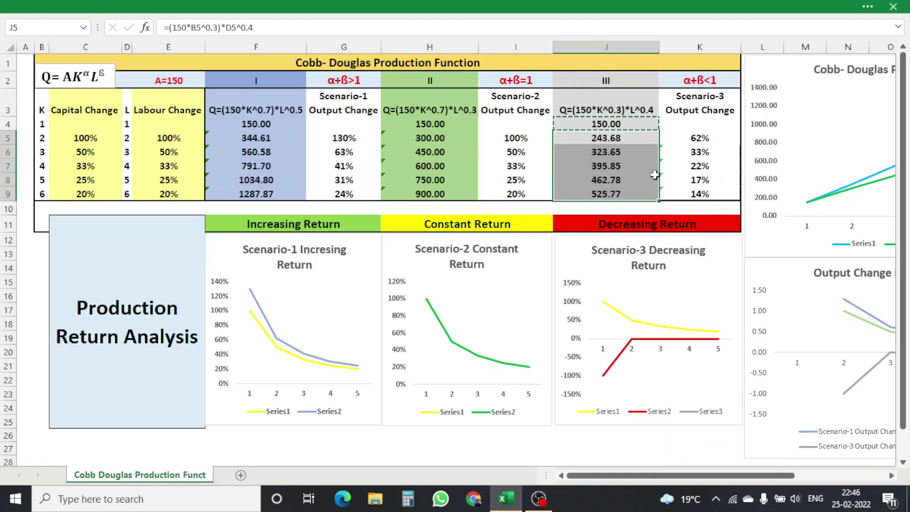
click(635, 162)
Compare the output changes in columns G, I and K with the α+ß conditions in G2, I2 and K2.
click(703, 152)
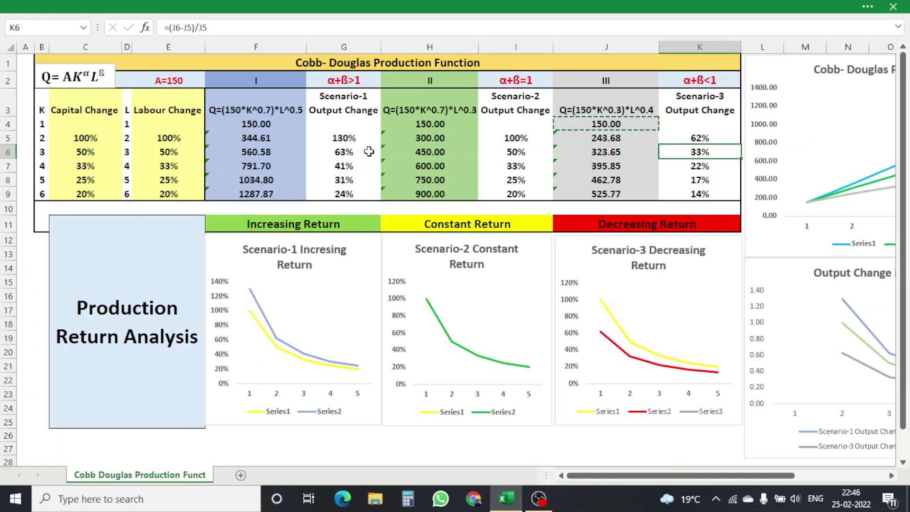
click(344, 140)
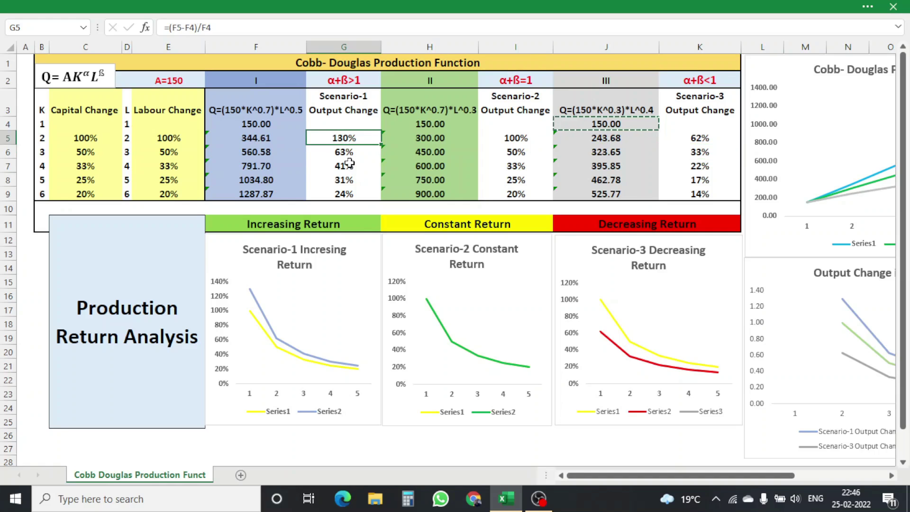
click(348, 169)
click(514, 138)
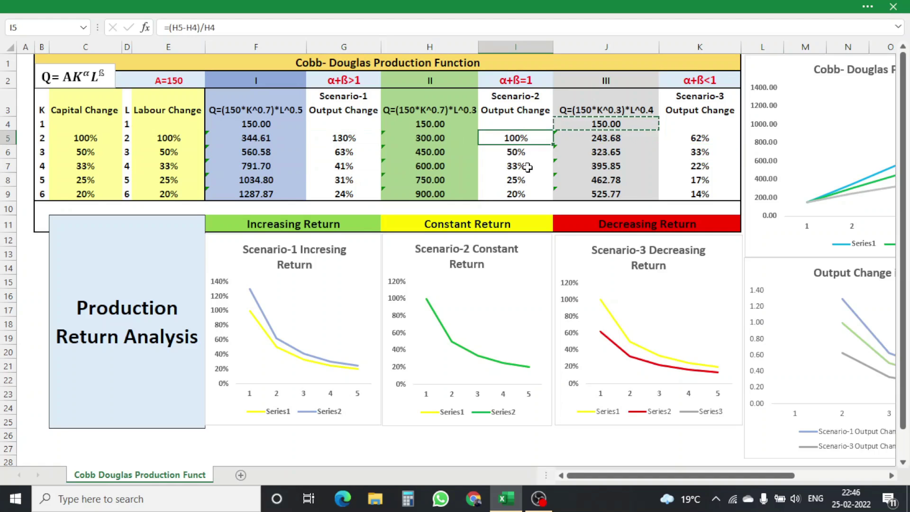
click(708, 136)
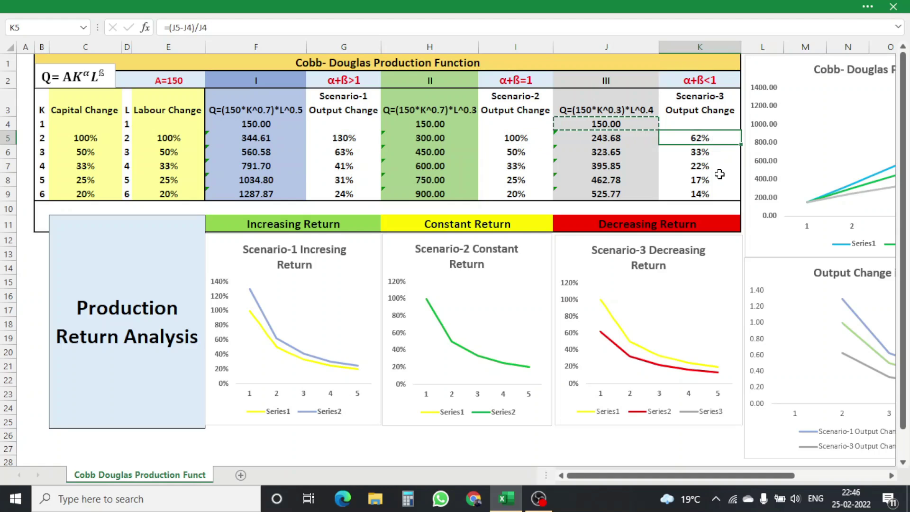
click(369, 81)
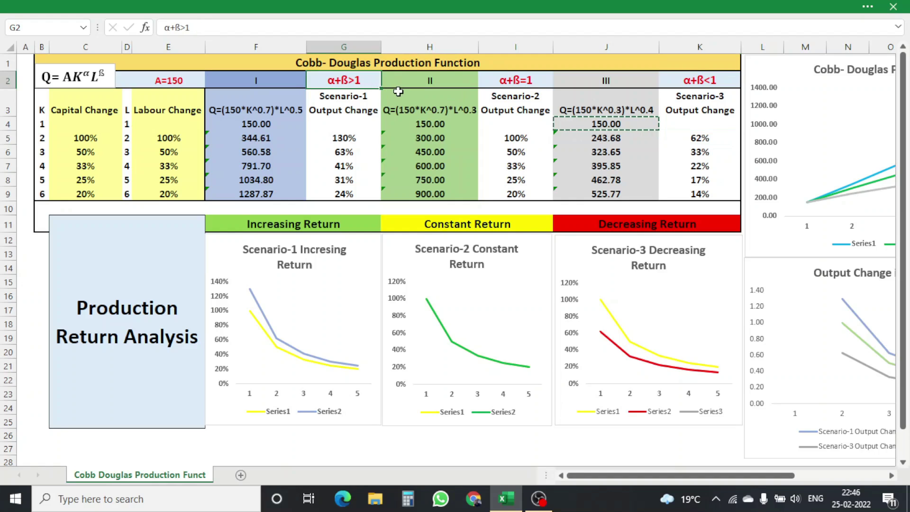
click(505, 80)
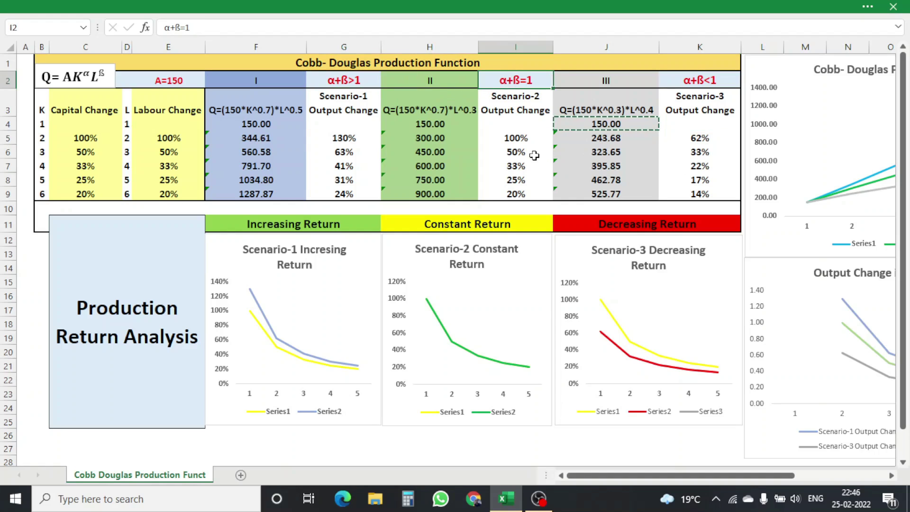
click(714, 80)
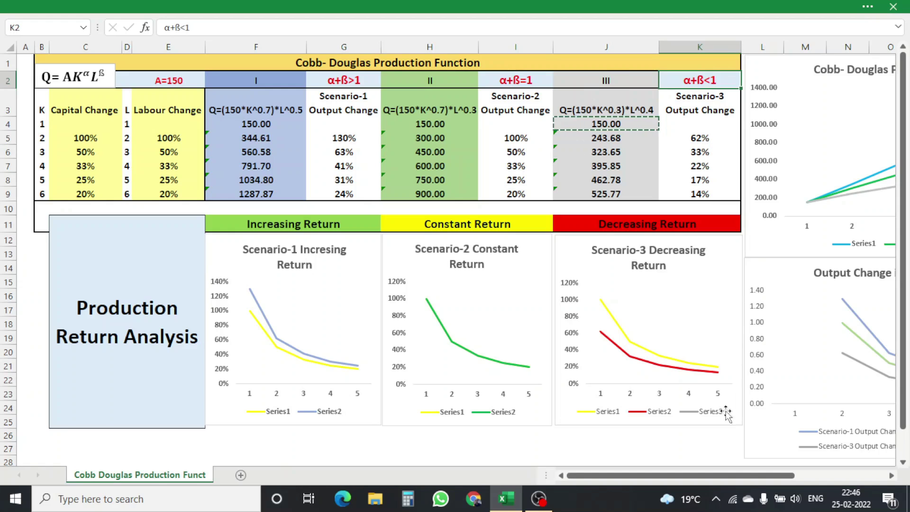
Match each line of the Cobb-Douglas Production Function chart with its source outputs in columns F, H and J.
drag(719, 475, 800, 476)
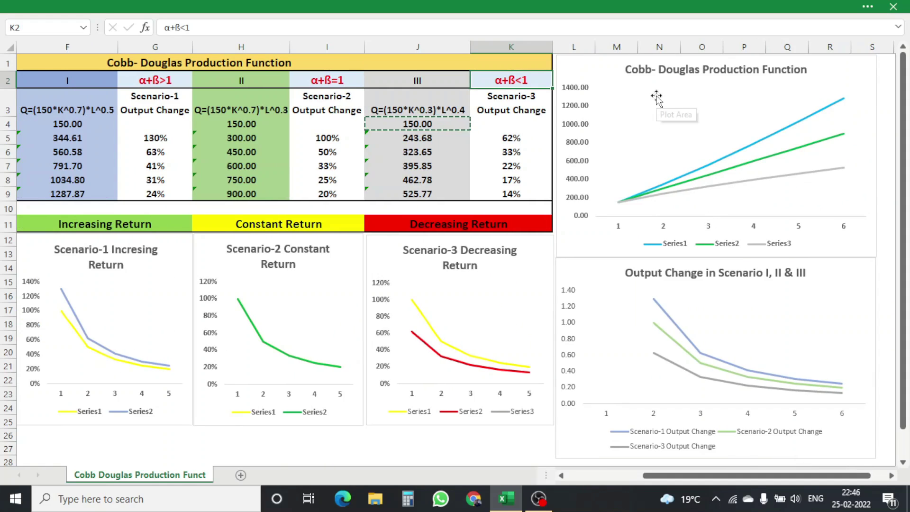
click(771, 138)
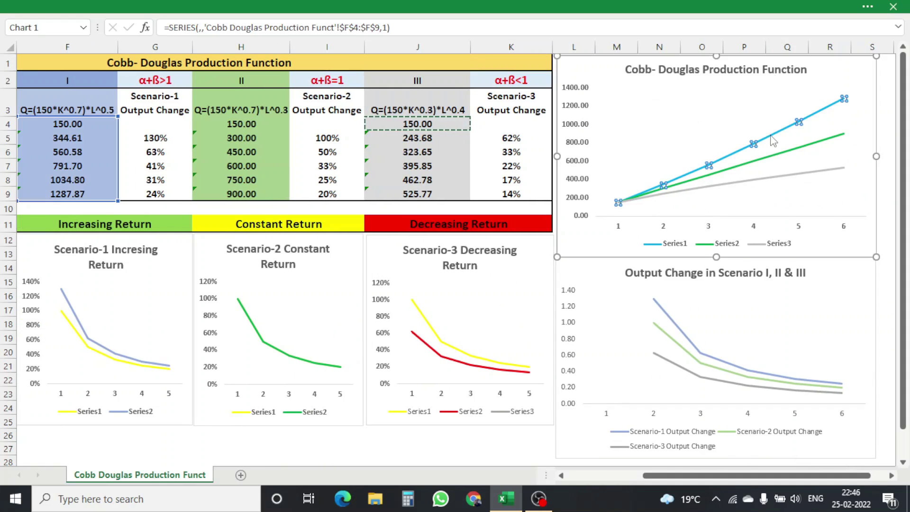
click(772, 158)
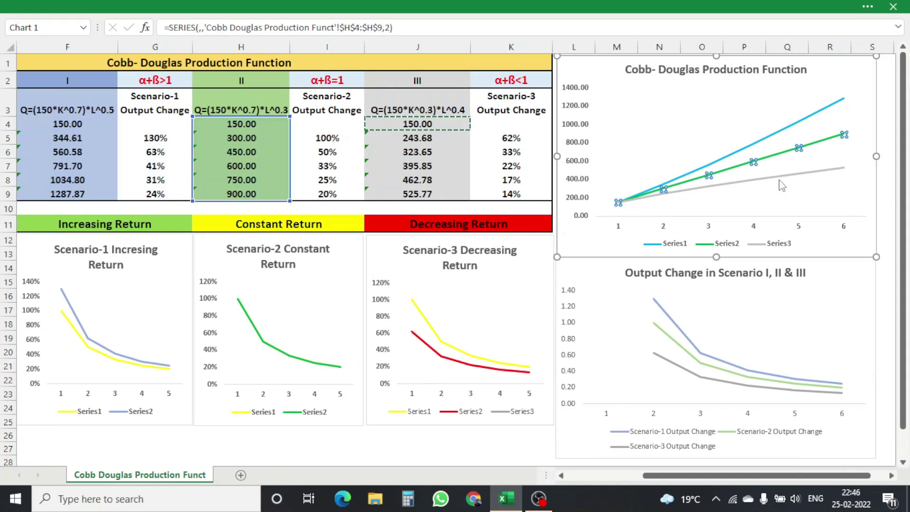
click(780, 179)
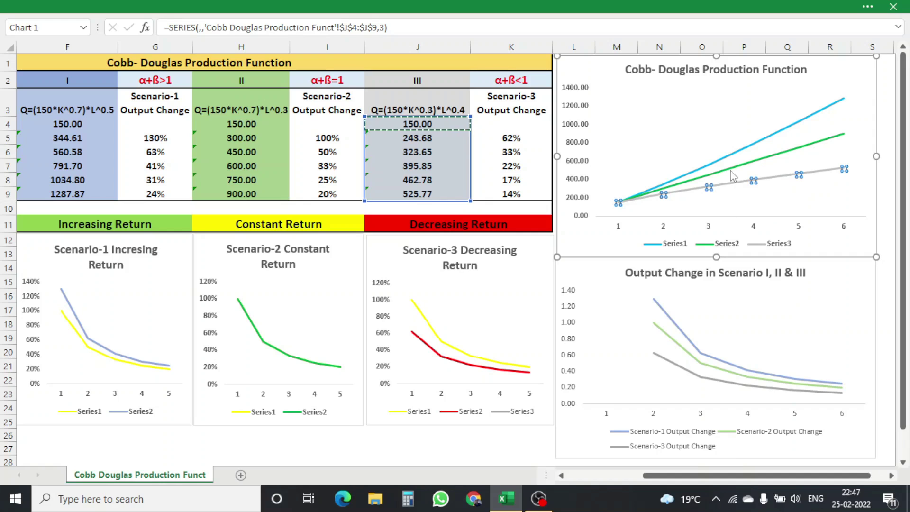
click(739, 150)
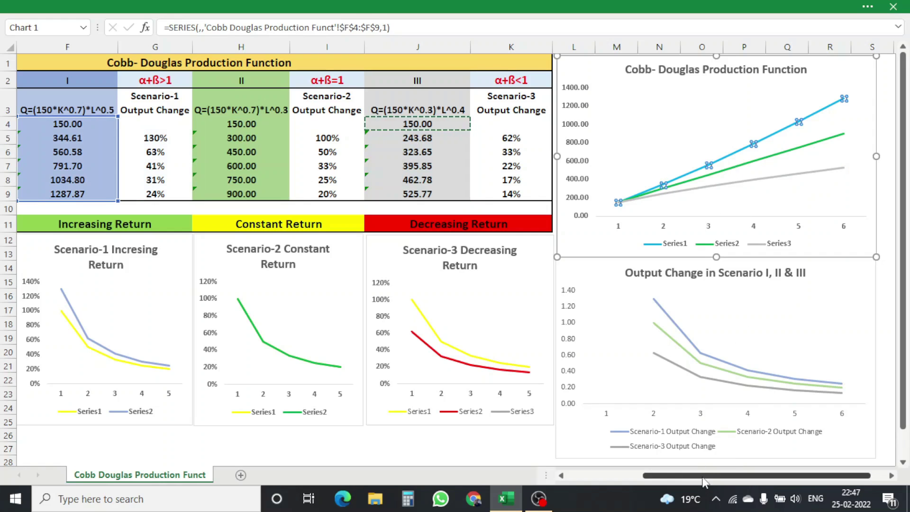
drag(707, 476, 661, 479)
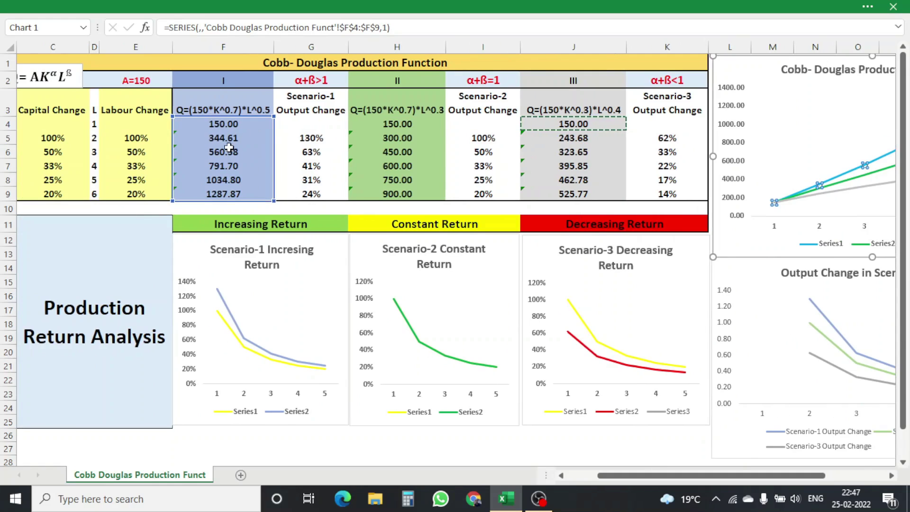
drag(675, 477, 749, 467)
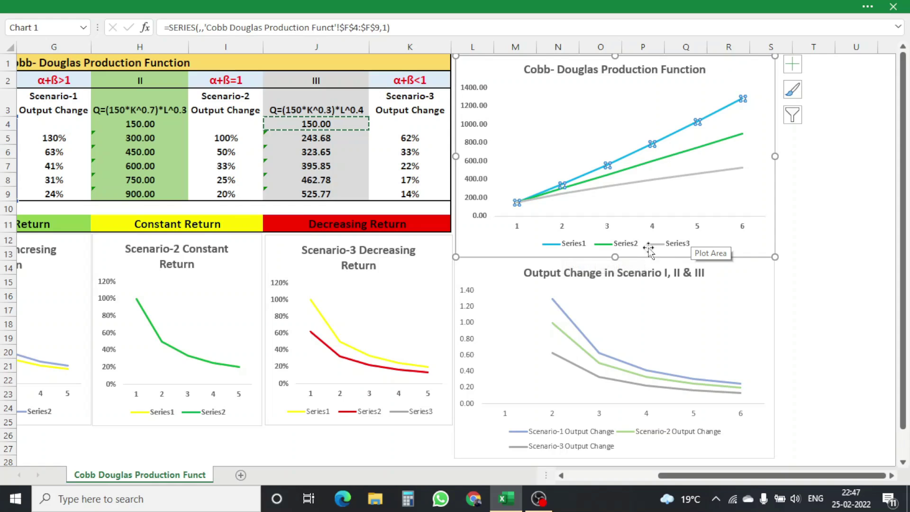
Compare the slopes of Series1, Series2 and Series3 in the Cobb-Douglas Production Function chart across the three scenarios.
mouse_move(641, 155)
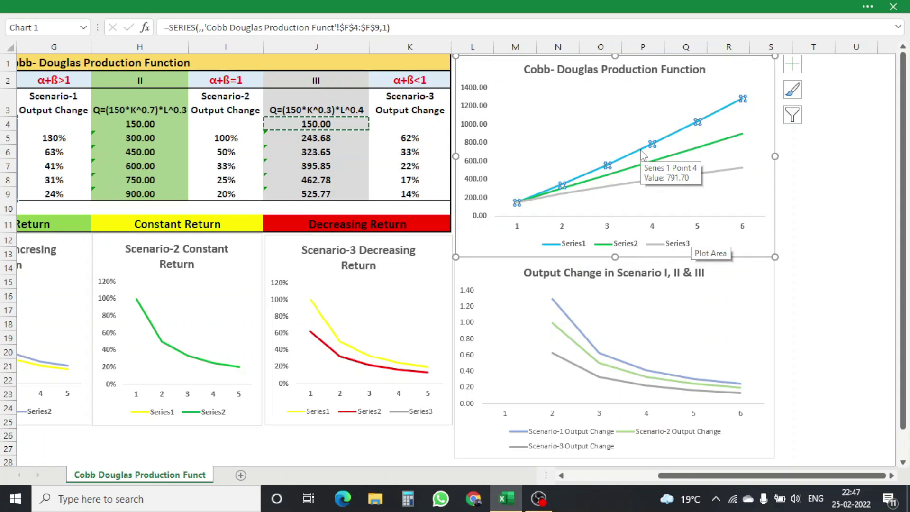
click(648, 164)
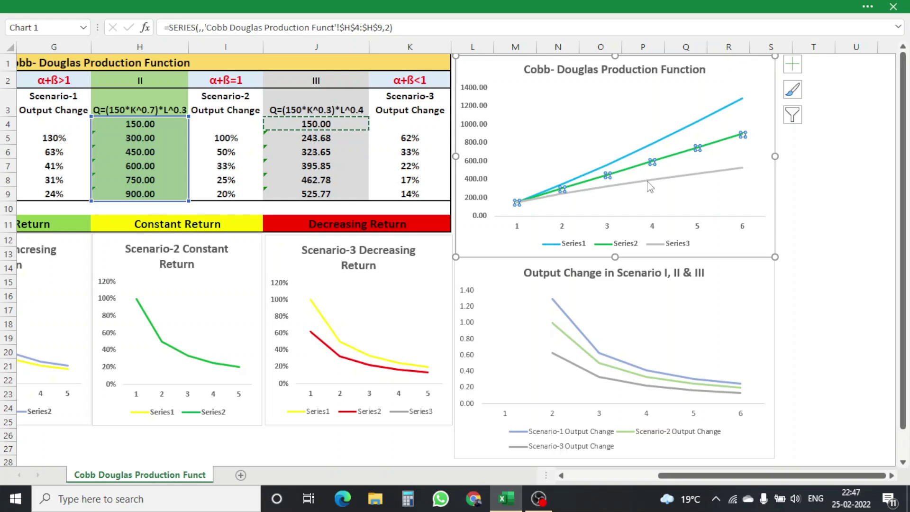
click(650, 186)
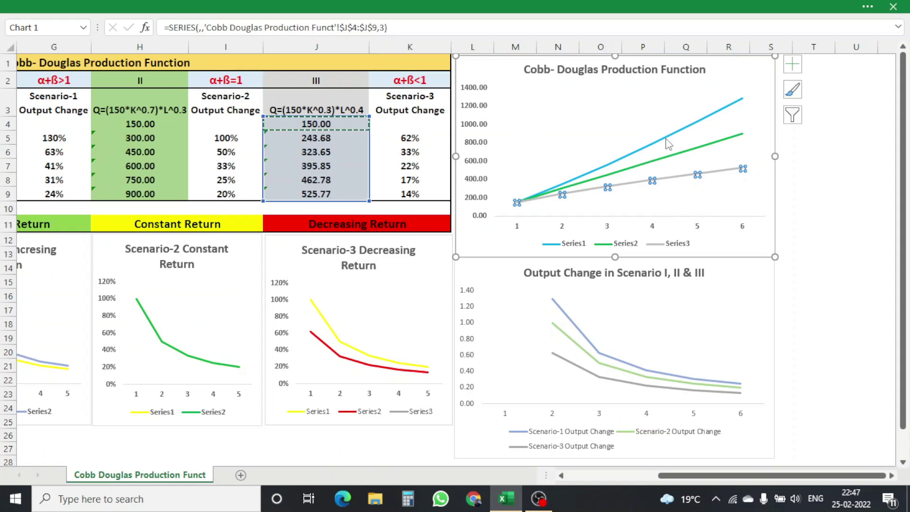
mouse_move(666, 141)
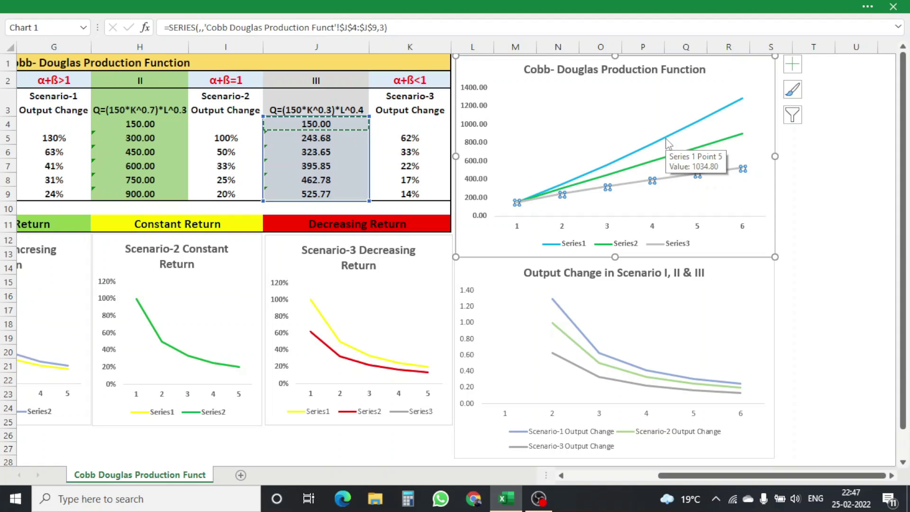
click(666, 142)
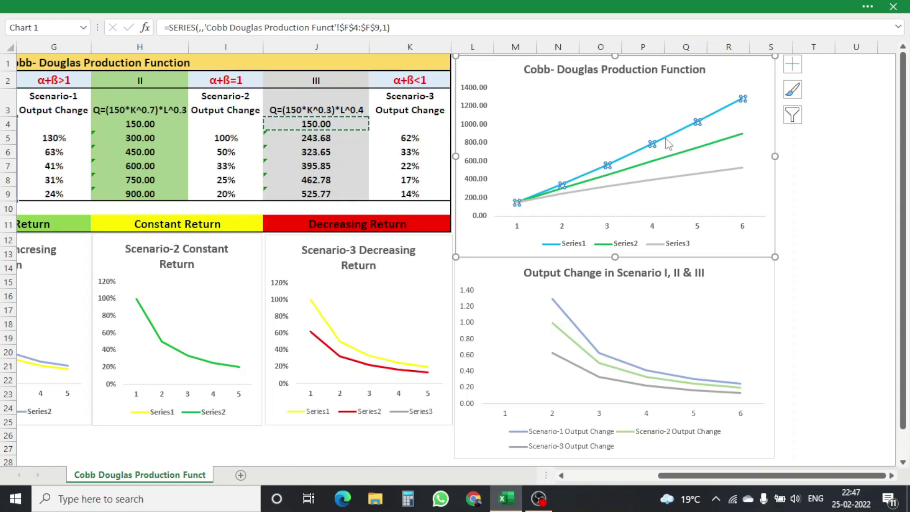
click(685, 155)
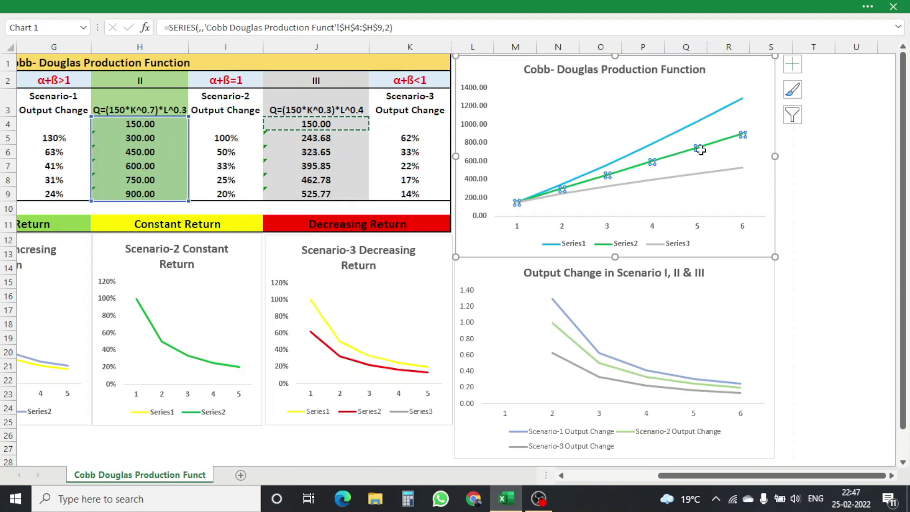
mouse_move(700, 150)
mouse_move(678, 162)
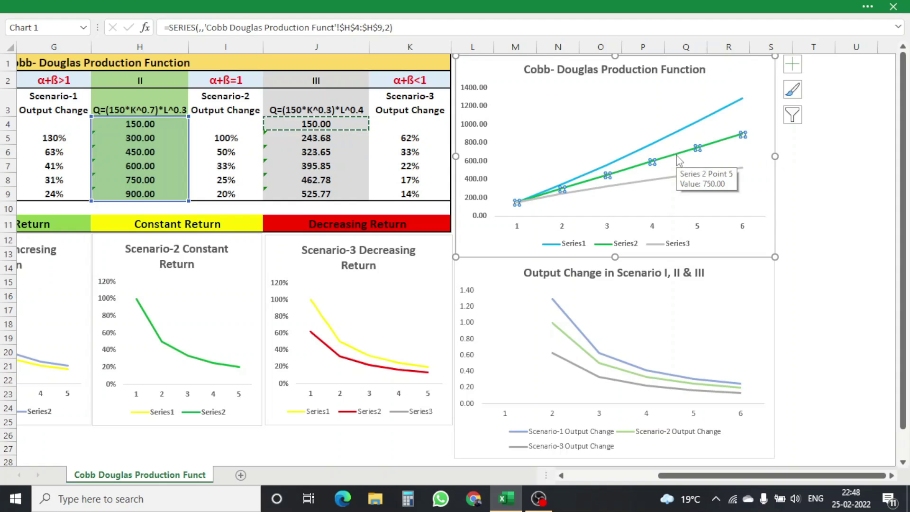
click(658, 182)
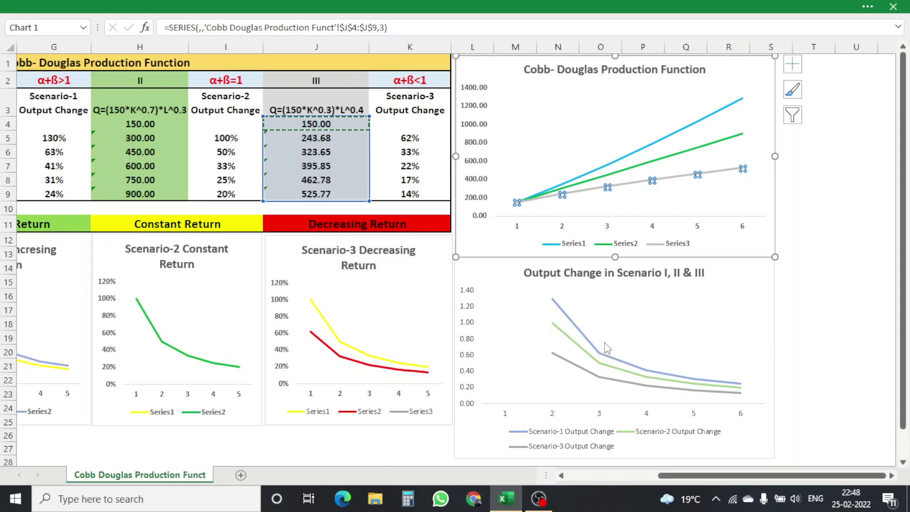
Compare the three lines of the Output Change in Scenario I, II & III chart with their source values in columns G, I and K.
click(586, 336)
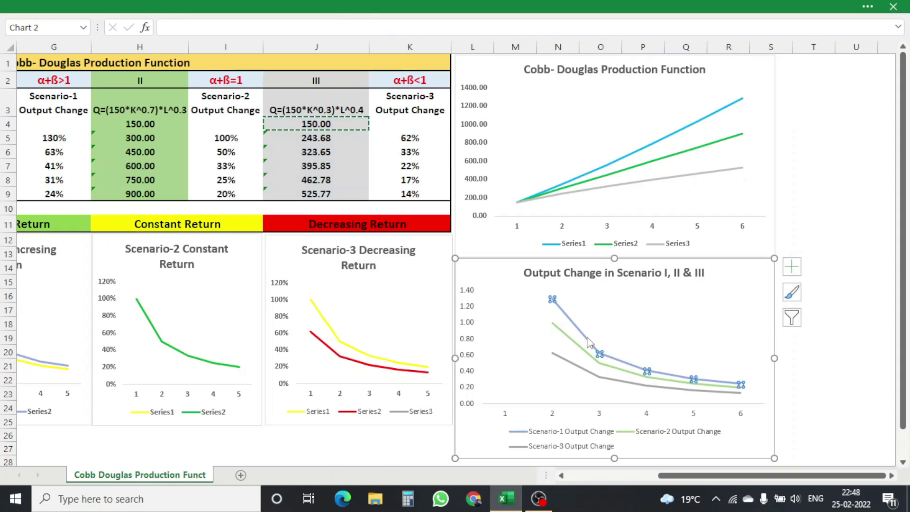
drag(683, 475, 591, 476)
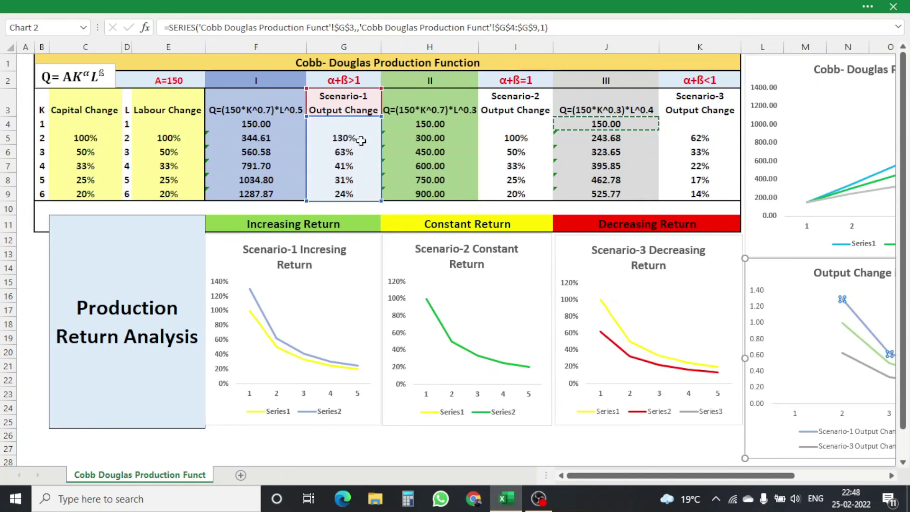
drag(682, 475, 774, 475)
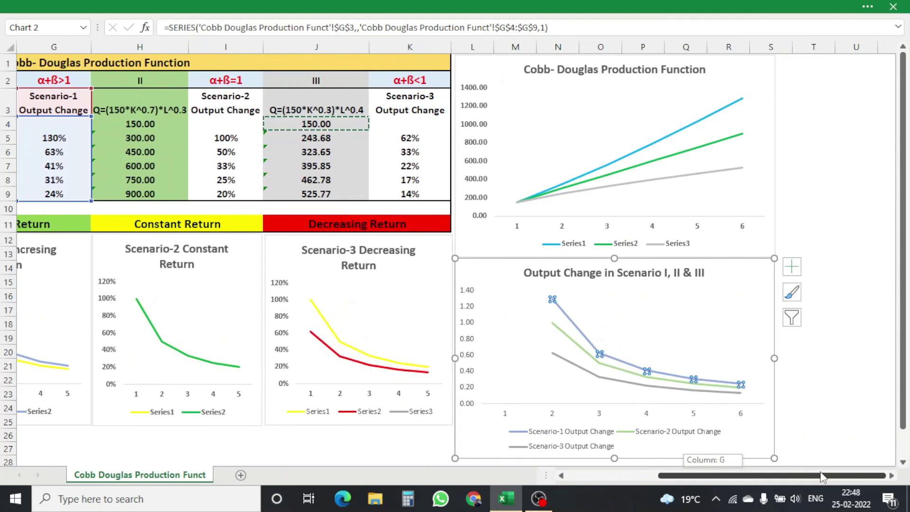
mouse_move(639, 379)
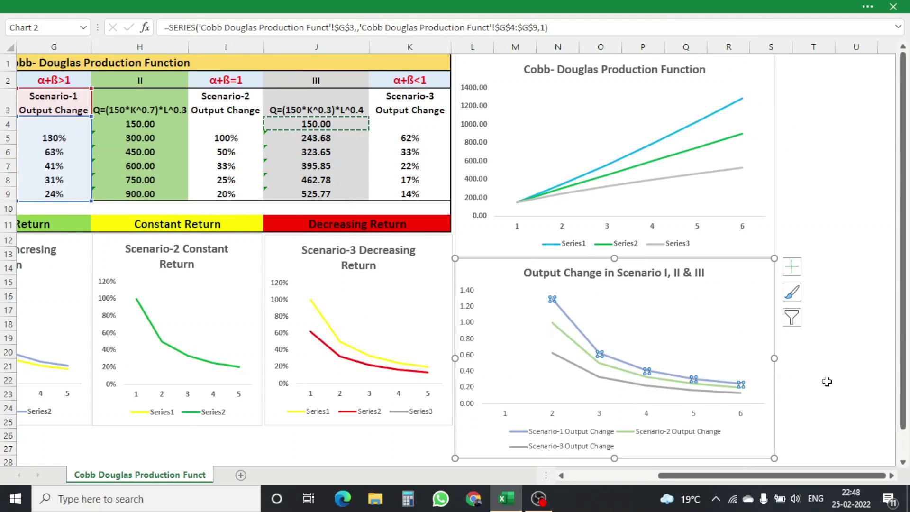
click(613, 380)
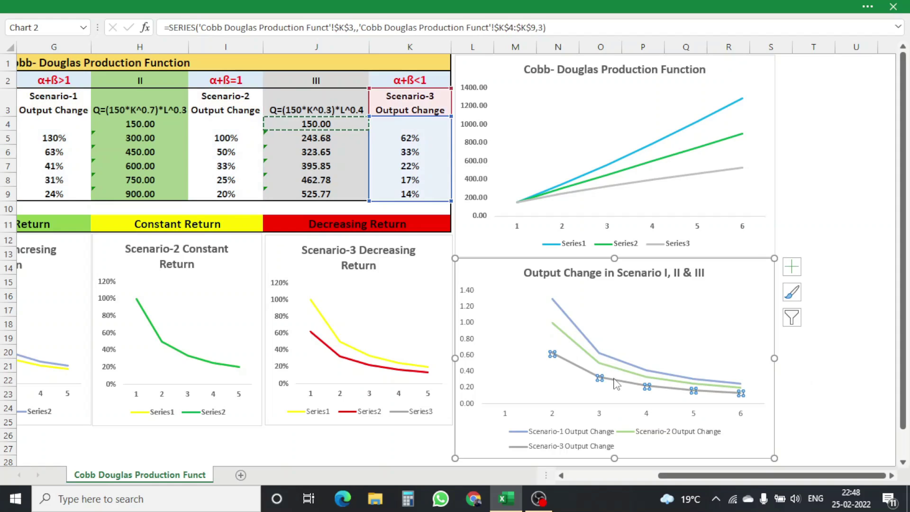
mouse_move(618, 364)
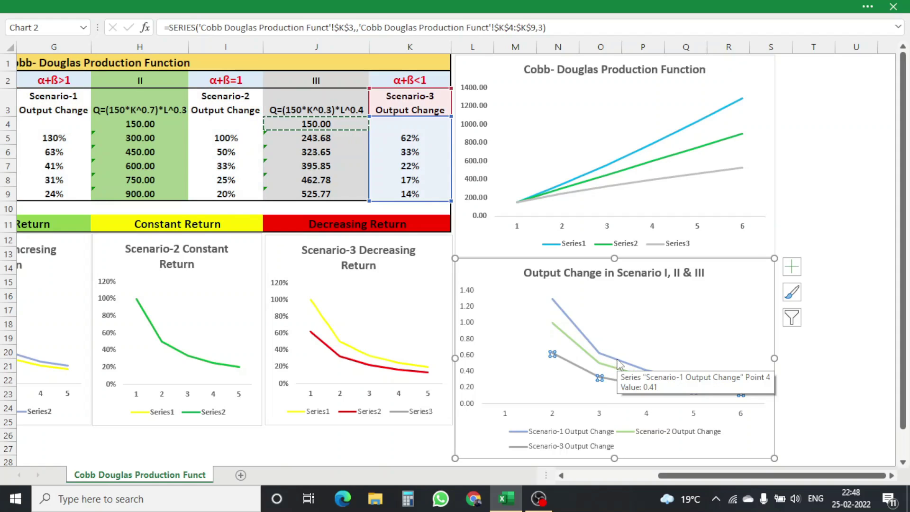
click(615, 370)
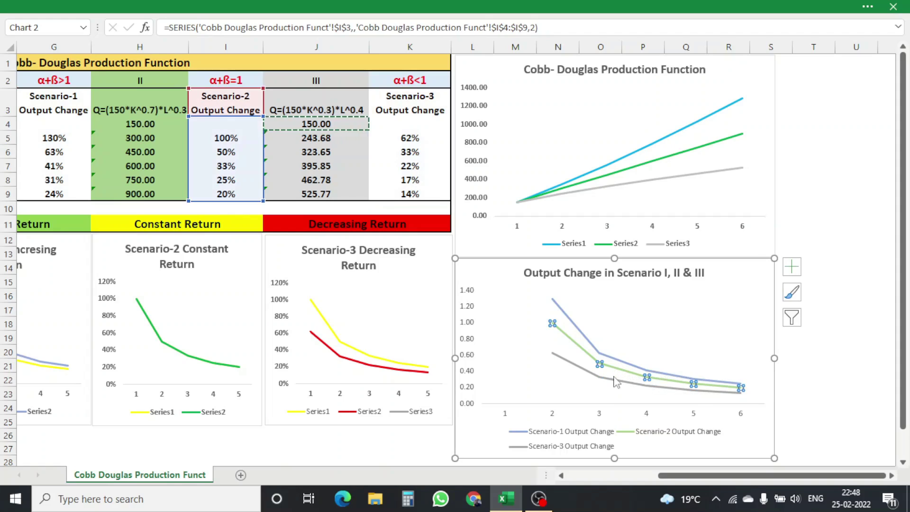
click(610, 381)
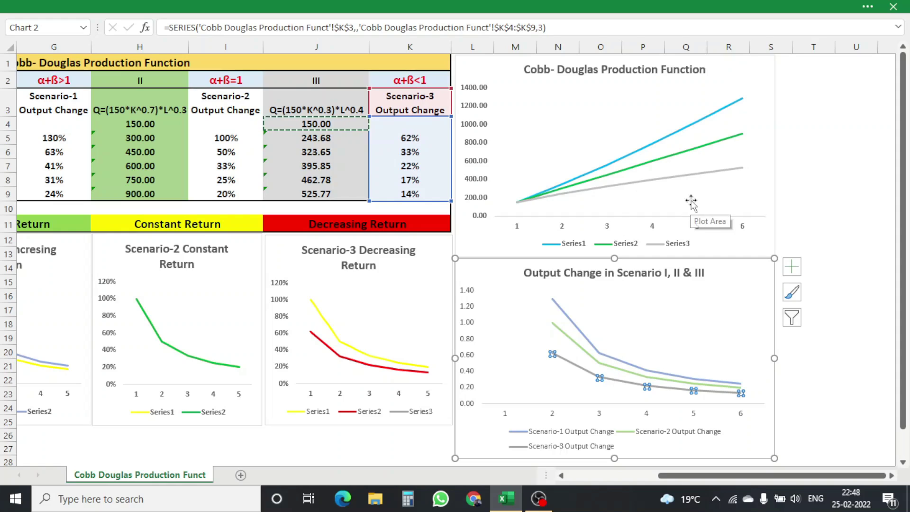
mouse_move(687, 133)
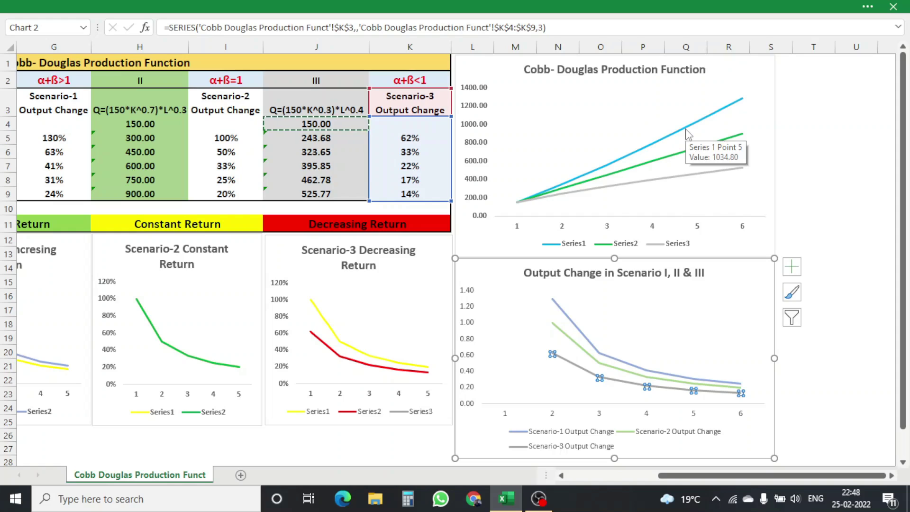
Compare the Scenario-1 output changes in column G with the labour changes in column E, in both the table and the Increasing Return chart.
mouse_move(588, 341)
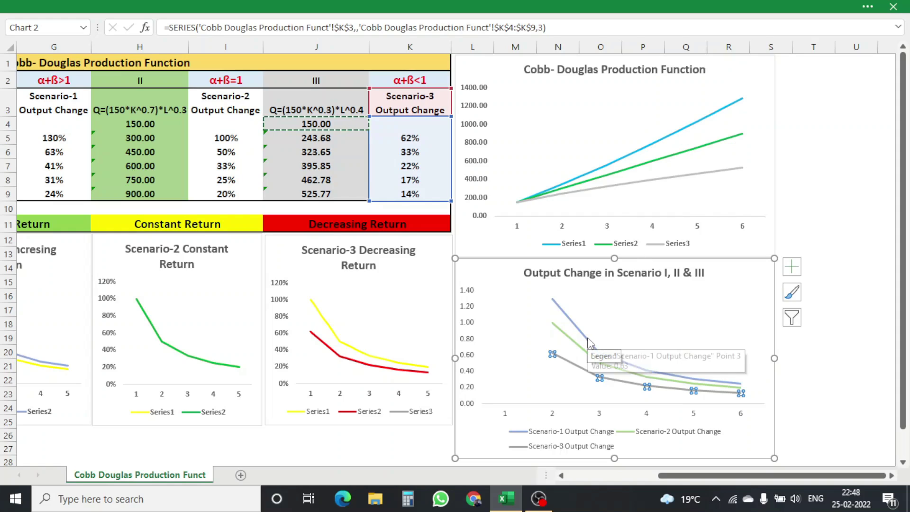
drag(736, 482, 613, 482)
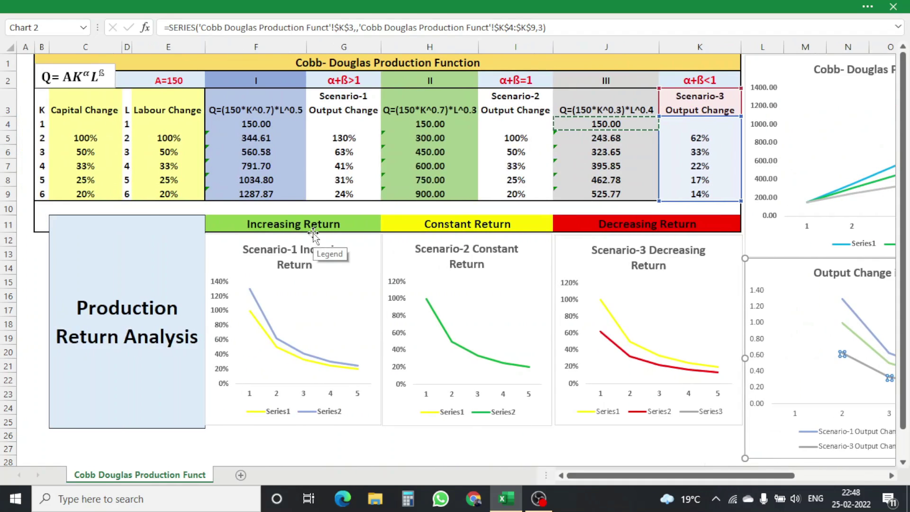
click(678, 225)
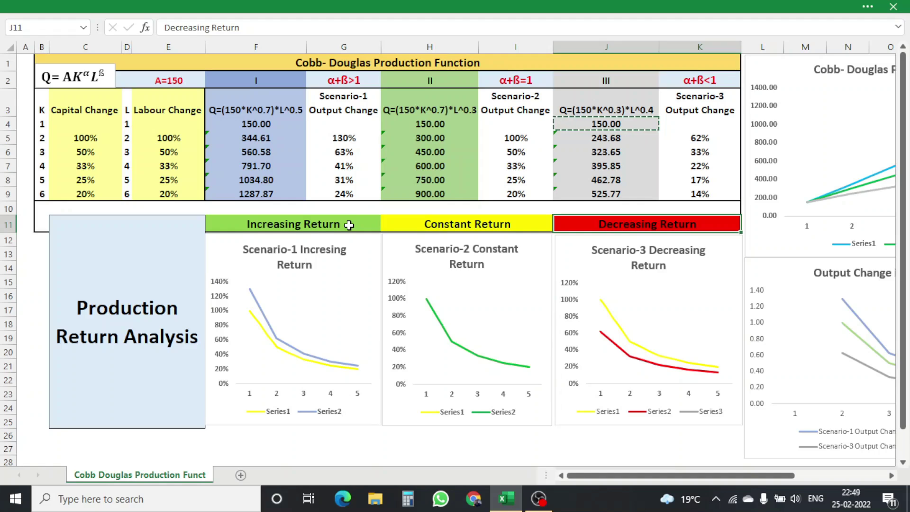
click(276, 331)
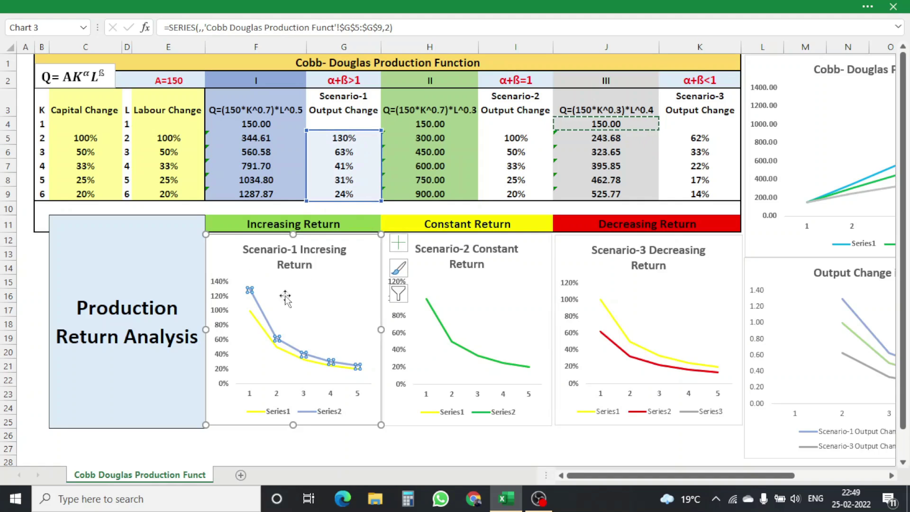
click(356, 141)
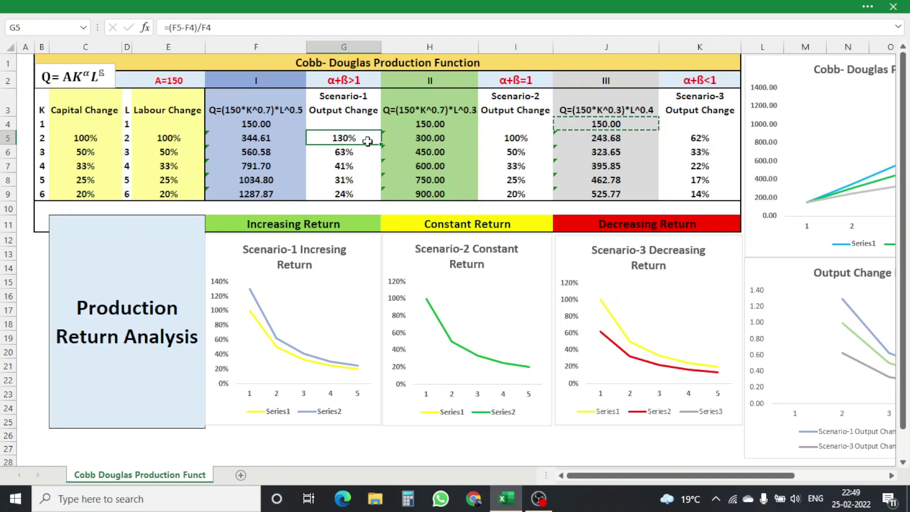
click(188, 138)
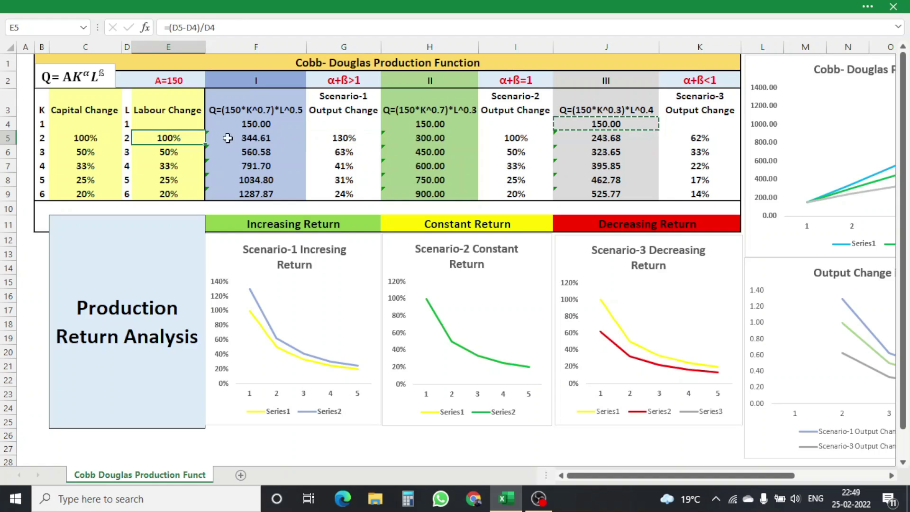
click(353, 153)
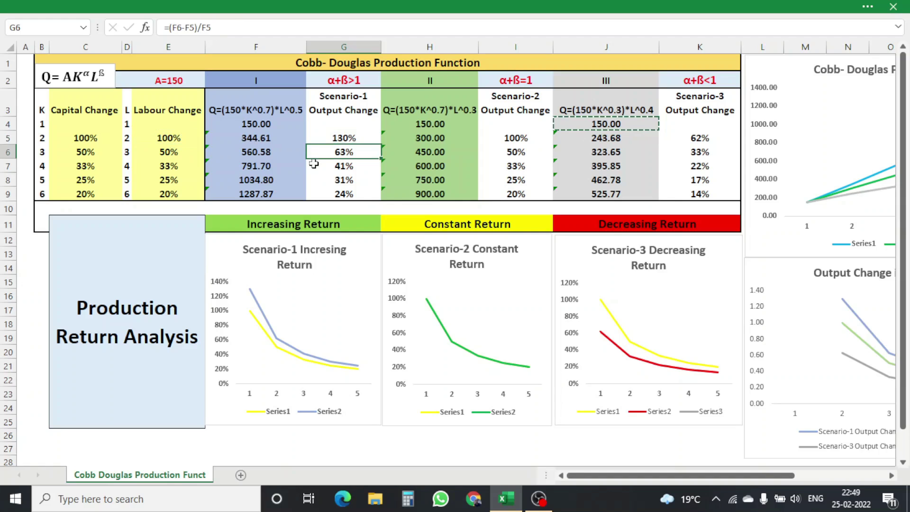
click(171, 155)
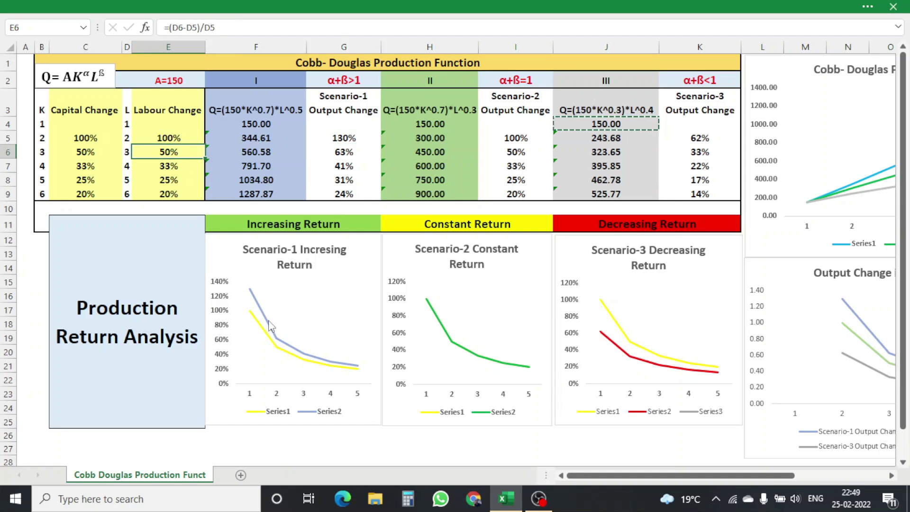
click(274, 336)
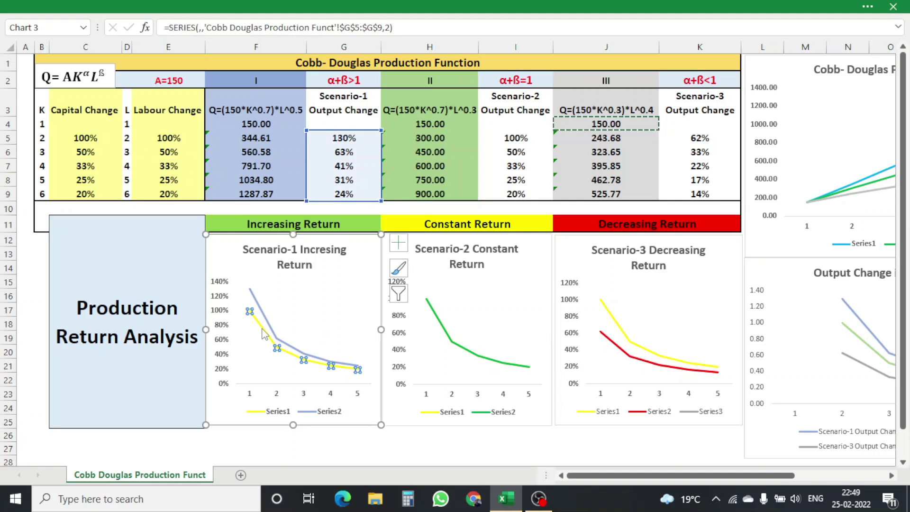
click(303, 358)
click(321, 224)
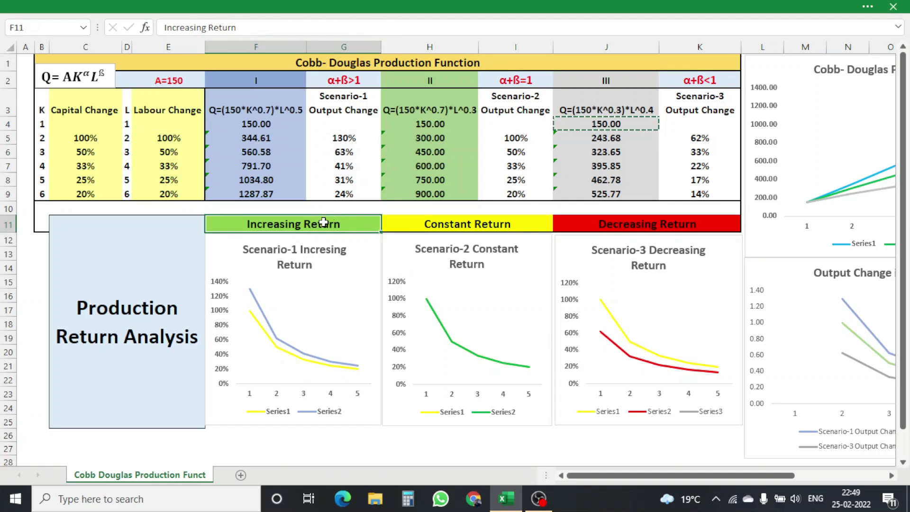
Check the Constant Return case with α+ß=1 by comparing column I with the labour changes in column E and examining the Scenario-2 chart line.
click(481, 223)
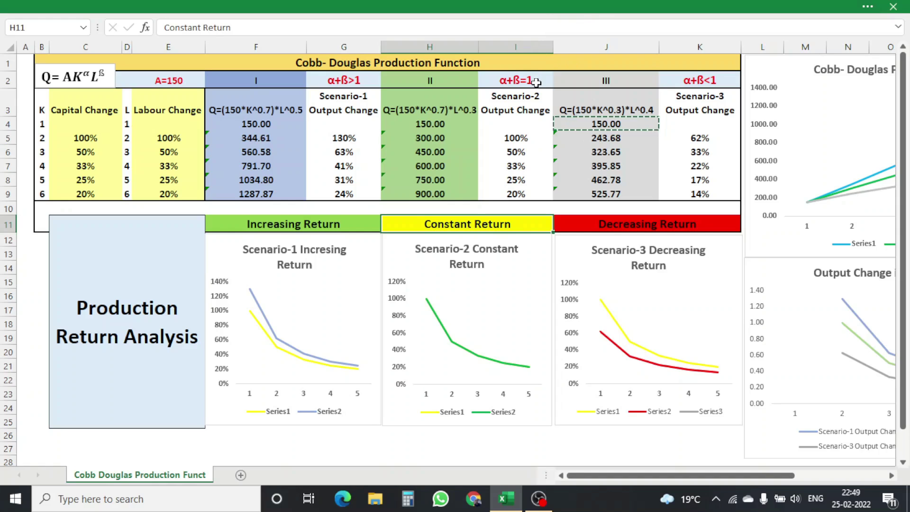
click(536, 82)
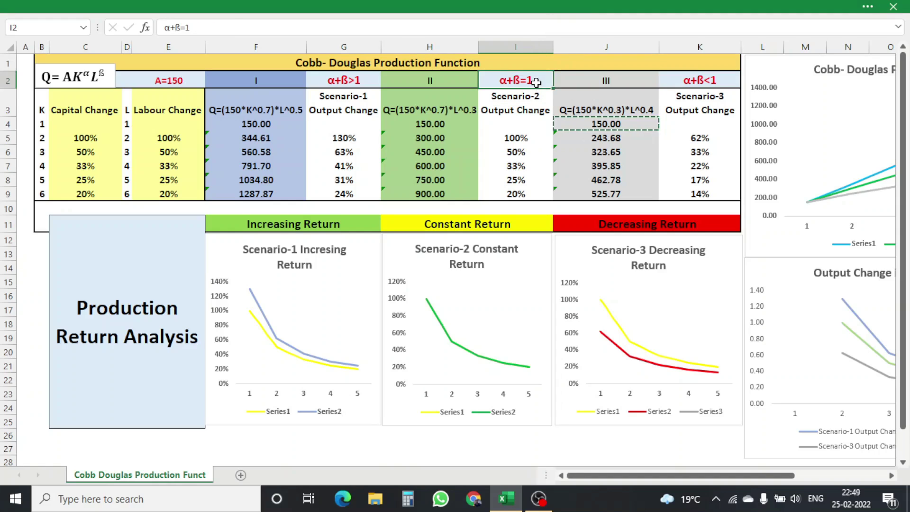
click(517, 139)
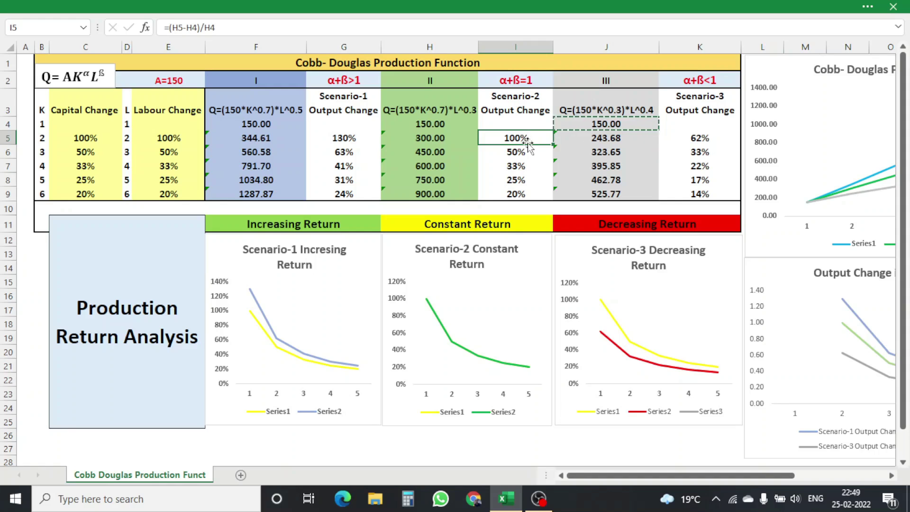
click(169, 138)
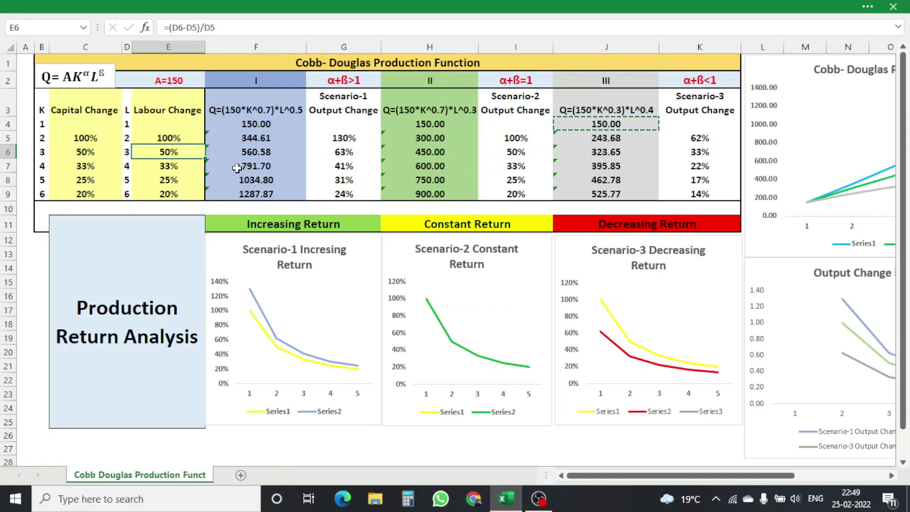
click(179, 169)
click(512, 167)
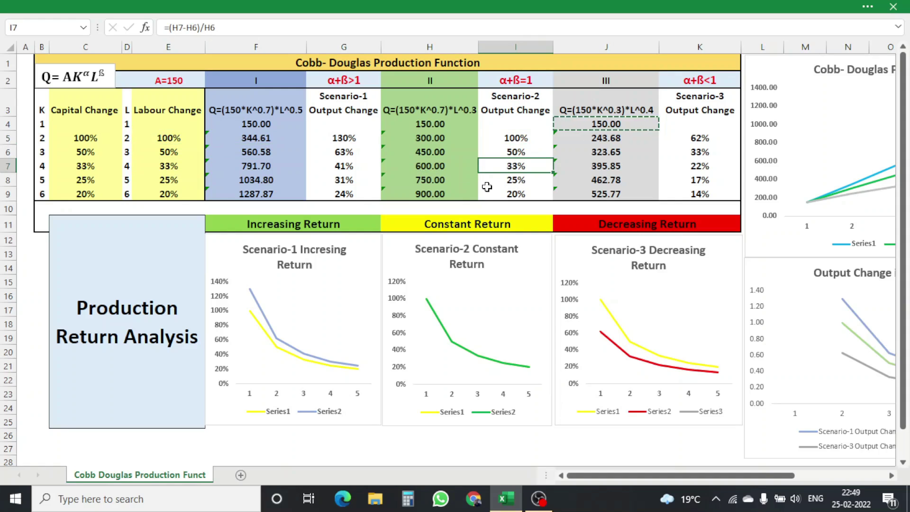
click(452, 340)
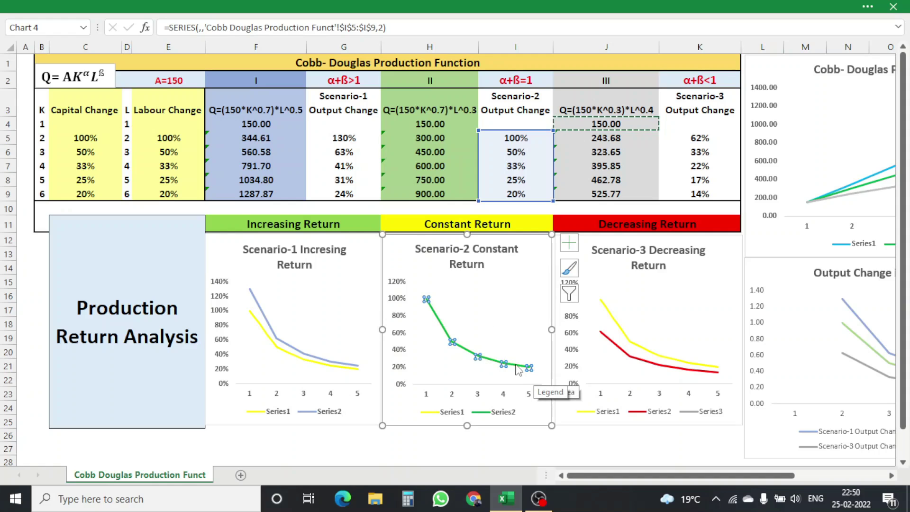
mouse_move(517, 370)
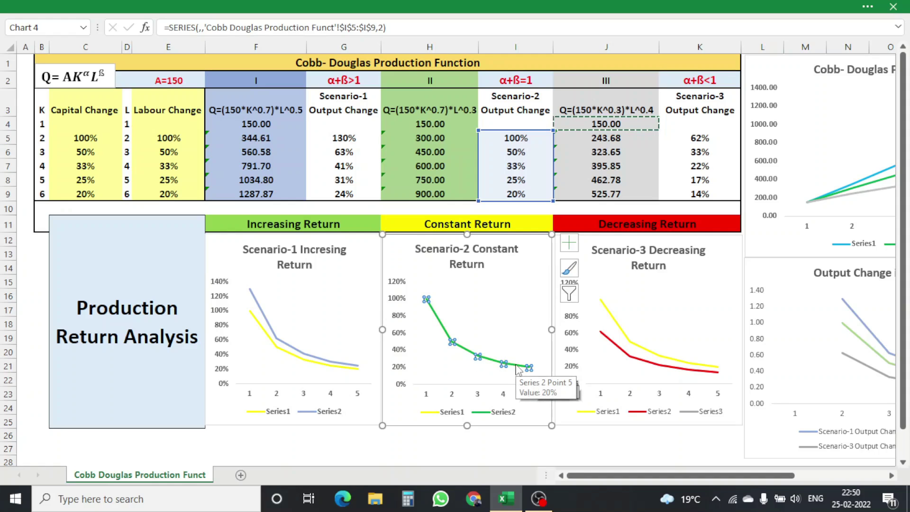
Examine the Decreasing Return case with α+ß<1, comparing column K with the labour changes in column E and both lines in the Scenario-3 chart.
click(701, 87)
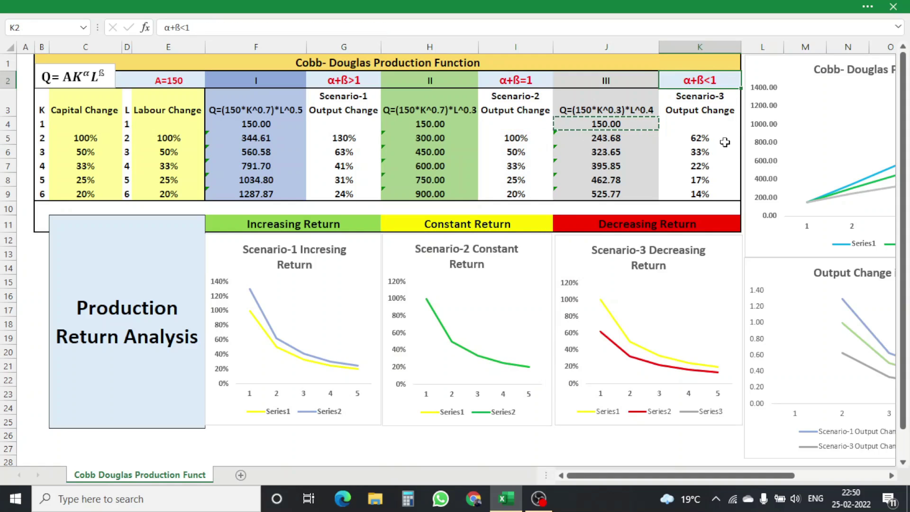
click(697, 141)
click(172, 138)
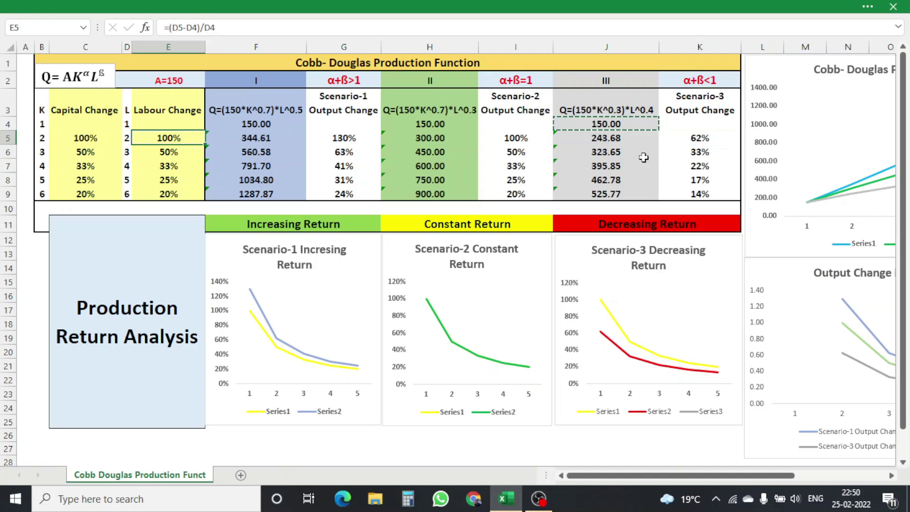
click(687, 152)
click(174, 153)
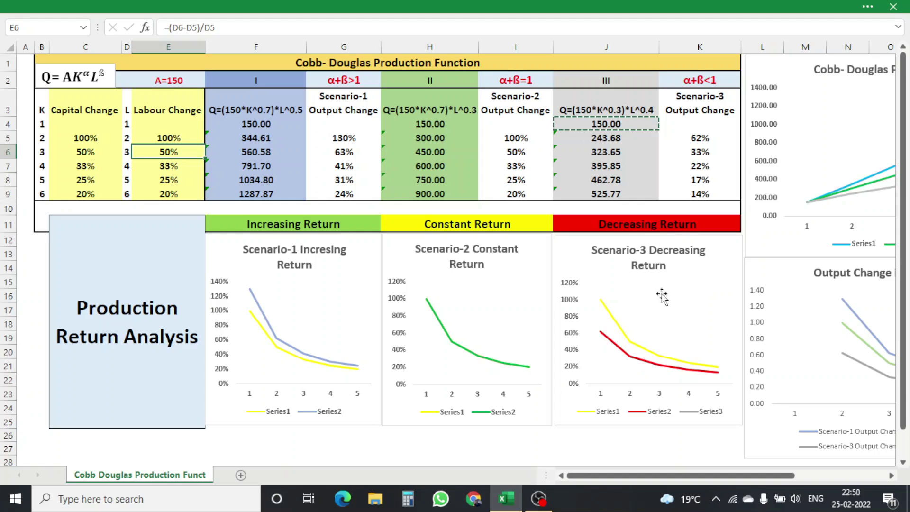
click(641, 347)
click(643, 364)
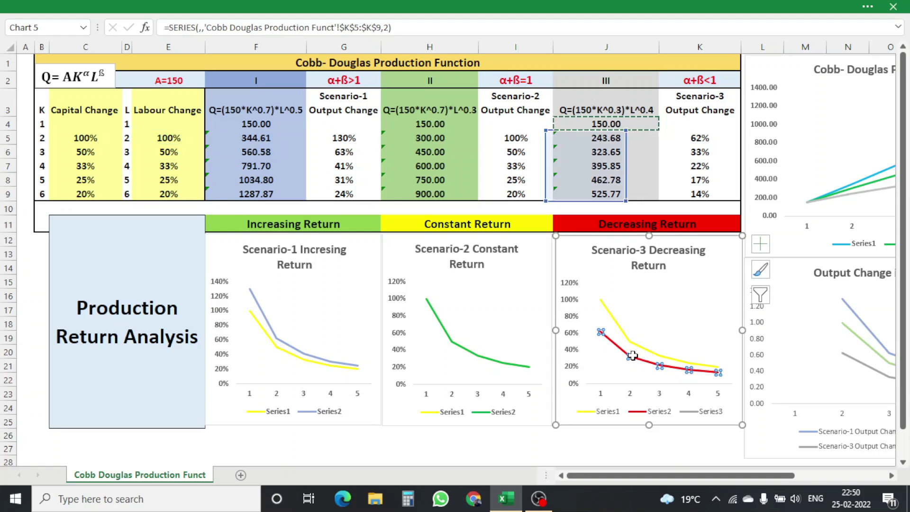
mouse_move(643, 364)
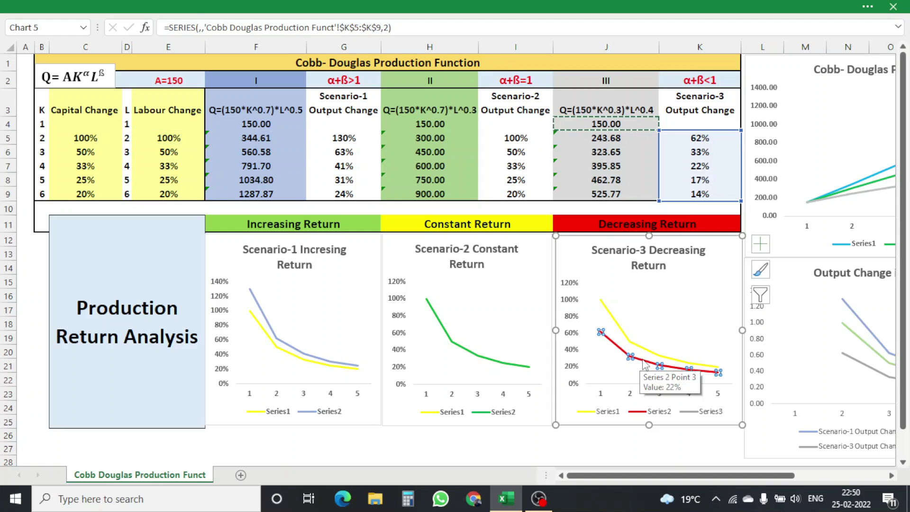
click(644, 352)
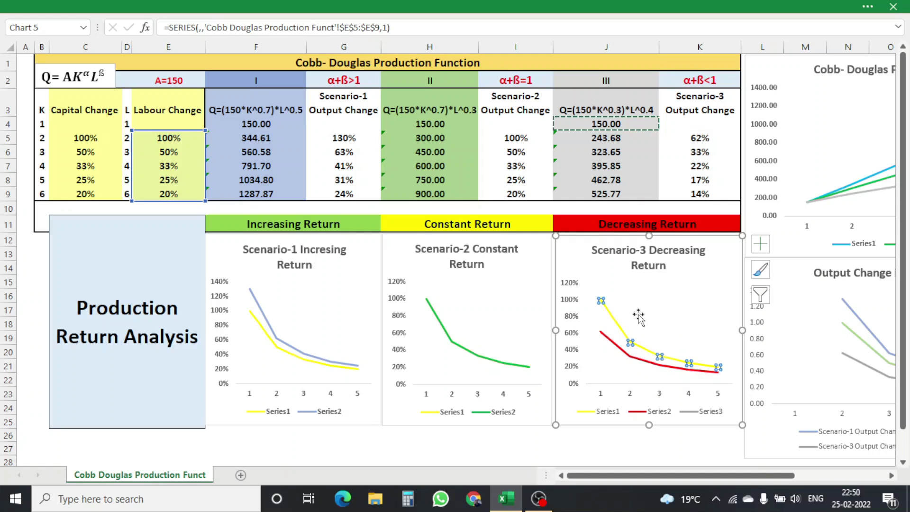
click(608, 444)
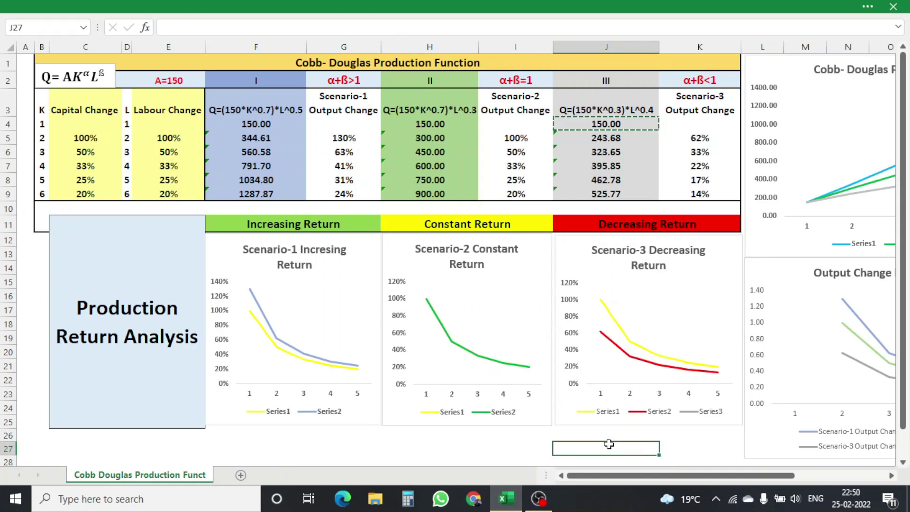